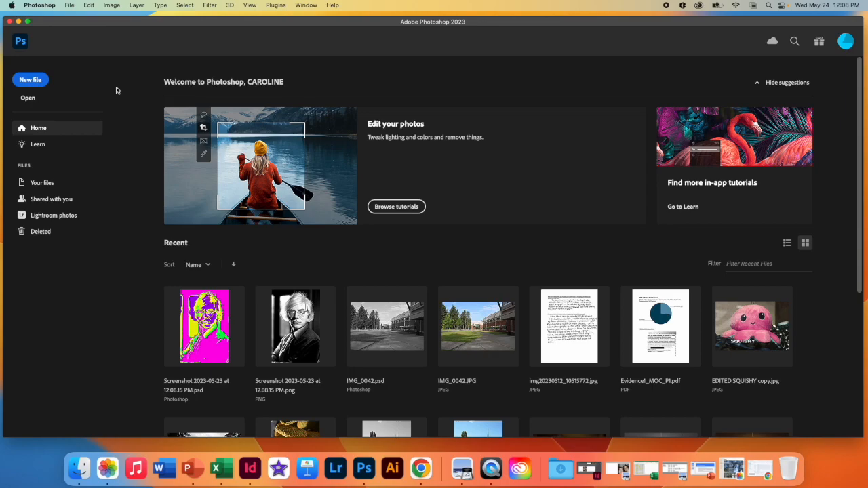
Step: Open the image EmrdDwns_18.jpg from the Desktop folder
click(28, 99)
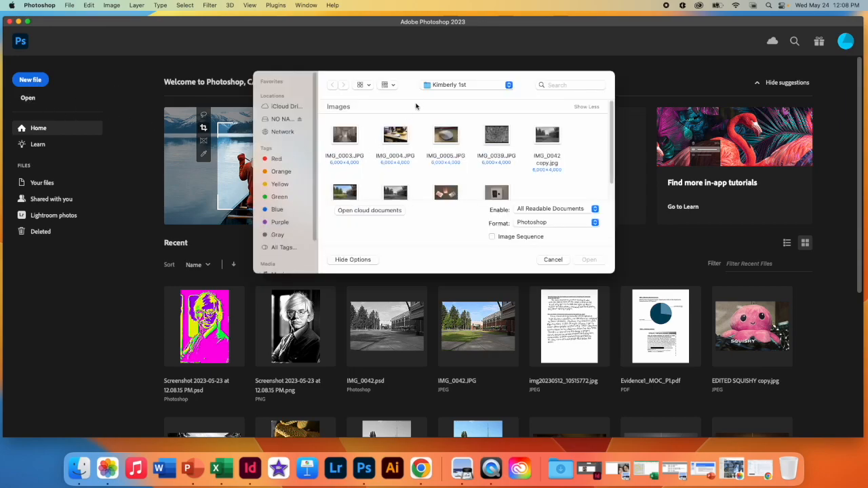
click(457, 86)
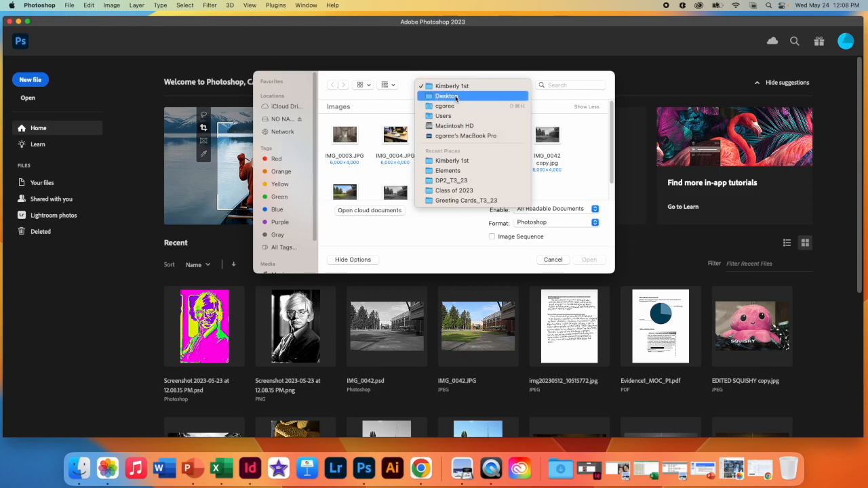
click(457, 98)
scroll(421, 179, down, 5)
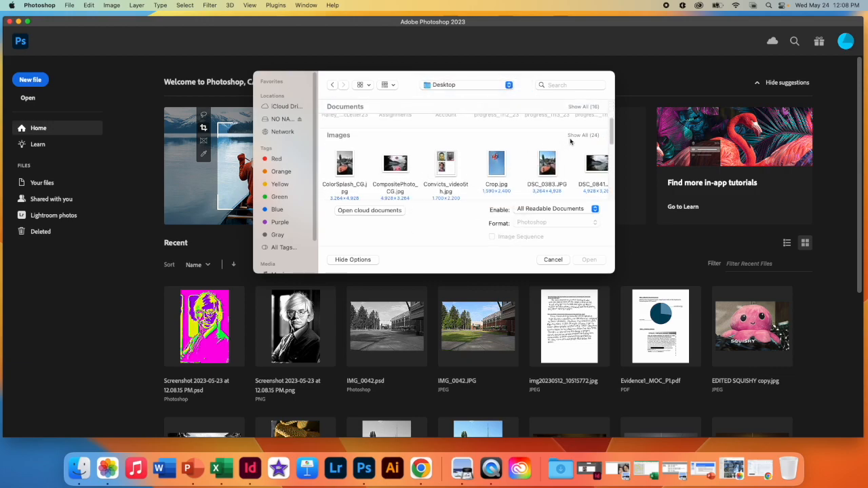
click(584, 138)
scroll(514, 173, down, 3)
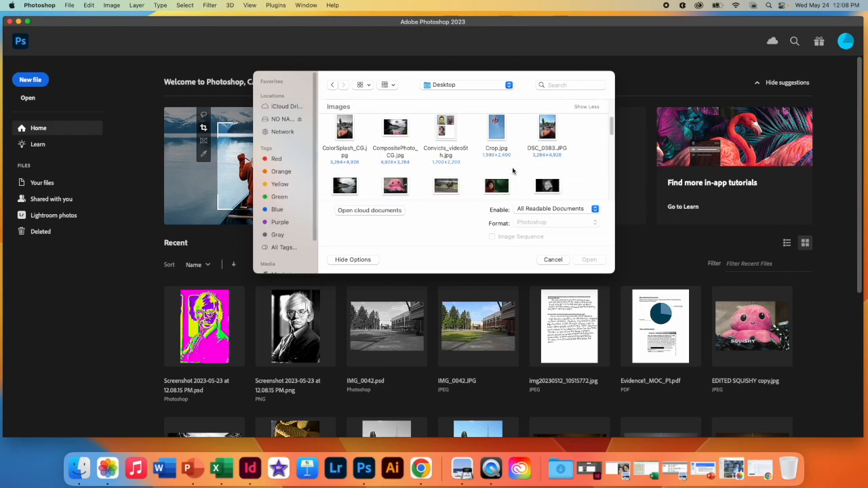
click(458, 160)
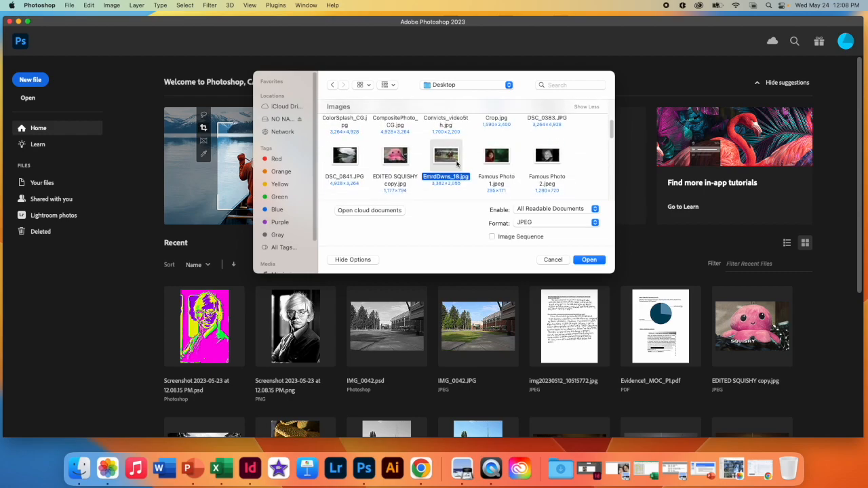
click(596, 263)
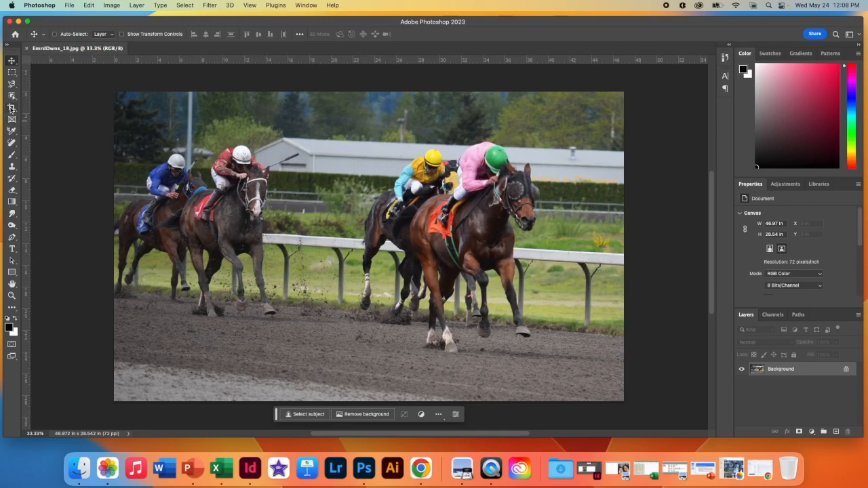
Step: Crop a narrow strip off the right edge of the horse race photo, leaving it about 43.18 in wide
click(11, 107)
drag(624, 242, 603, 241)
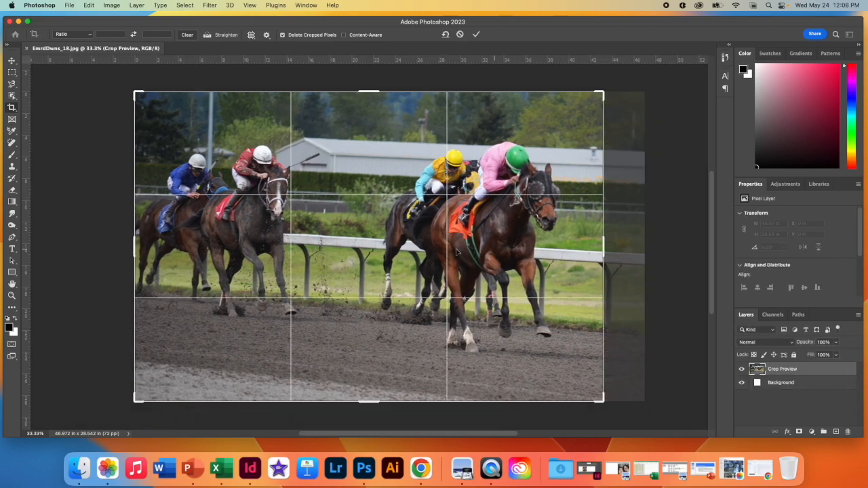
key(Return)
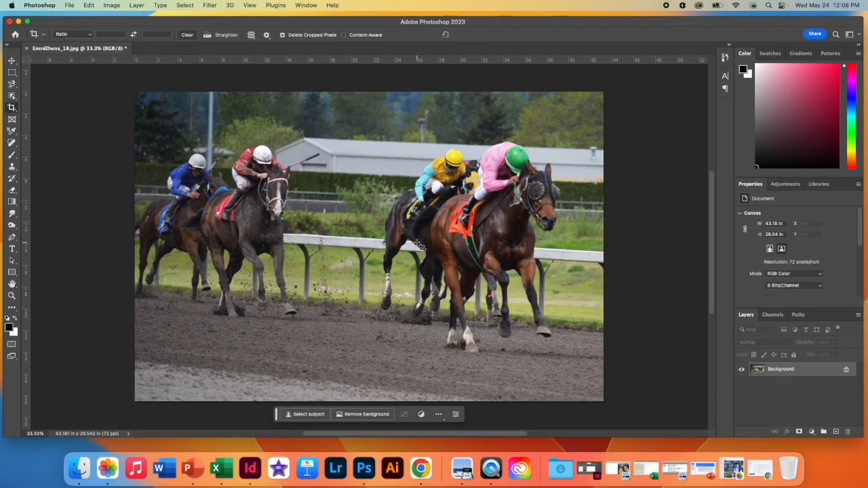
Step: Resize the image to 7 inches wide with a resolution of 200 pixels/inch, keeping its proportions
click(112, 5)
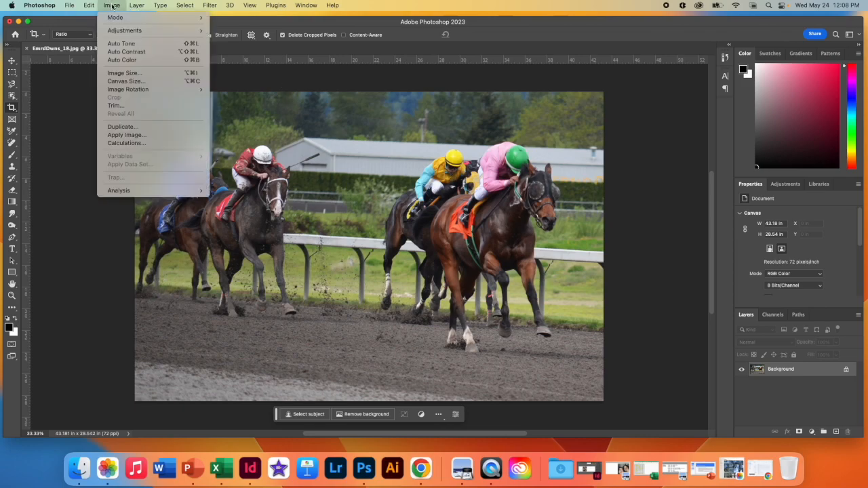
click(126, 72)
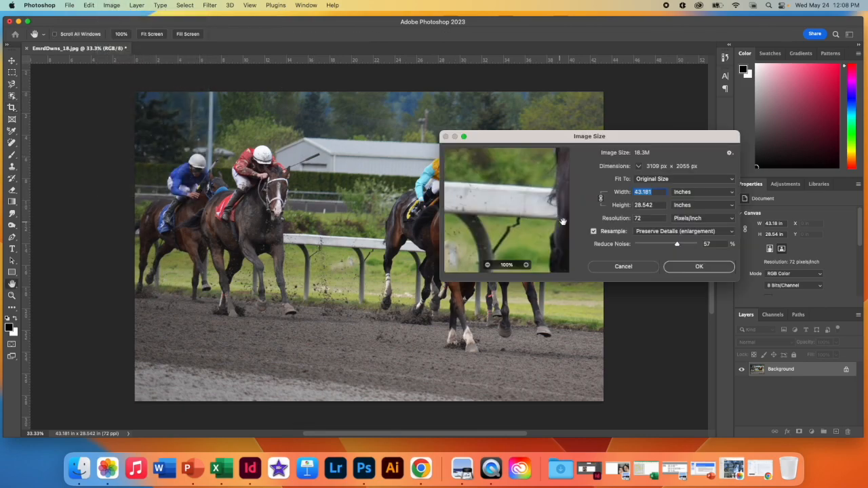
double_click(649, 218)
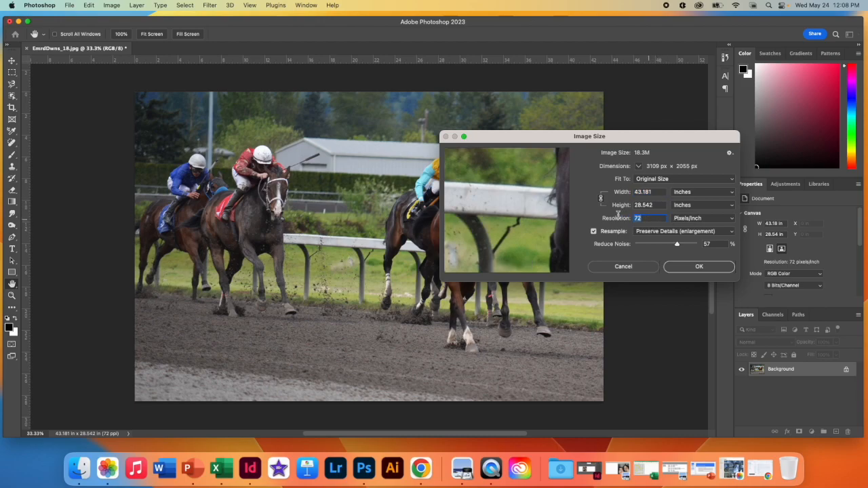
text(200)
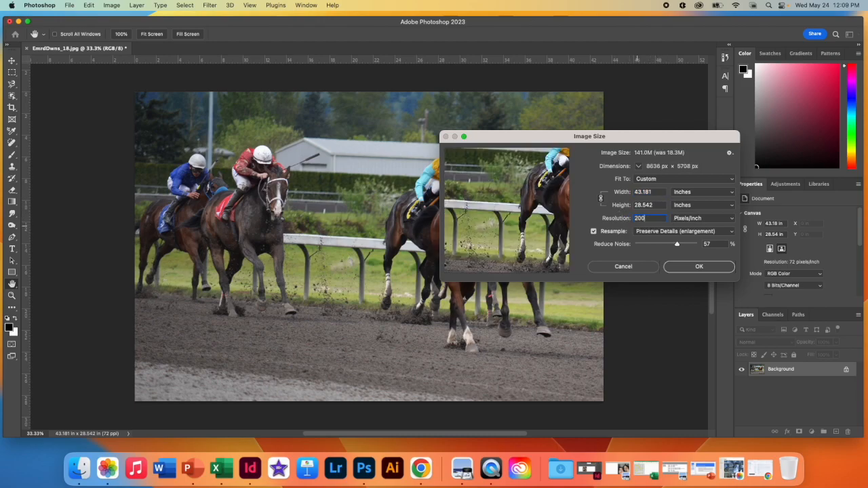
double_click(642, 192)
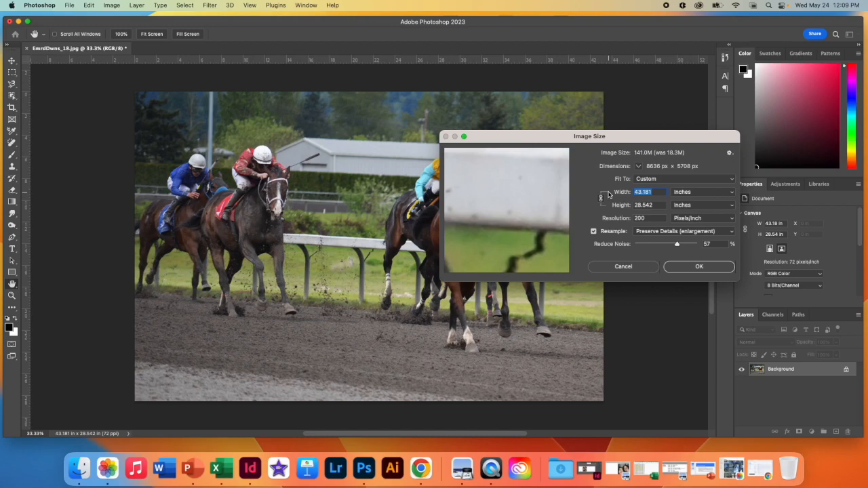
text(7)
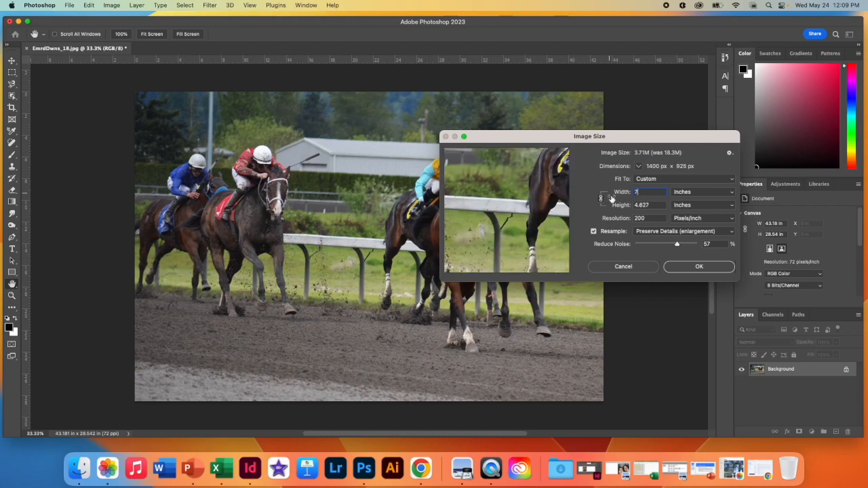
click(699, 268)
Step: Fit the image to the window and move the contextual task bar off the photo to above the canvas
key(c)
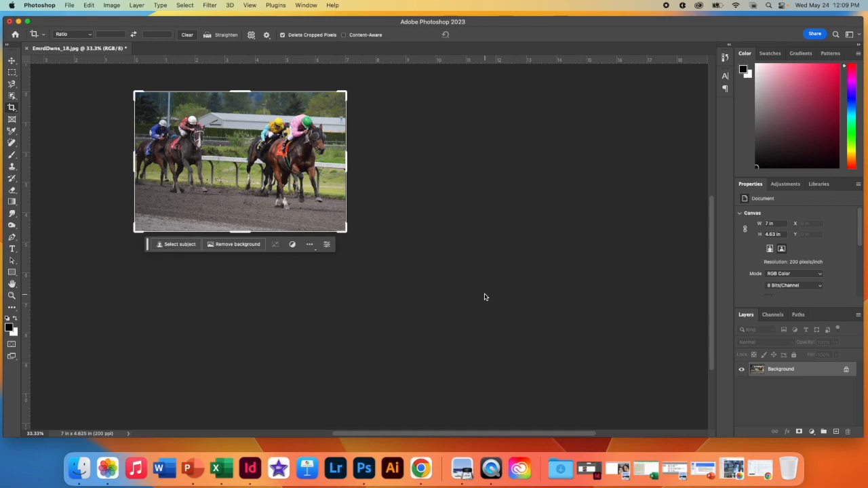
key(super+0)
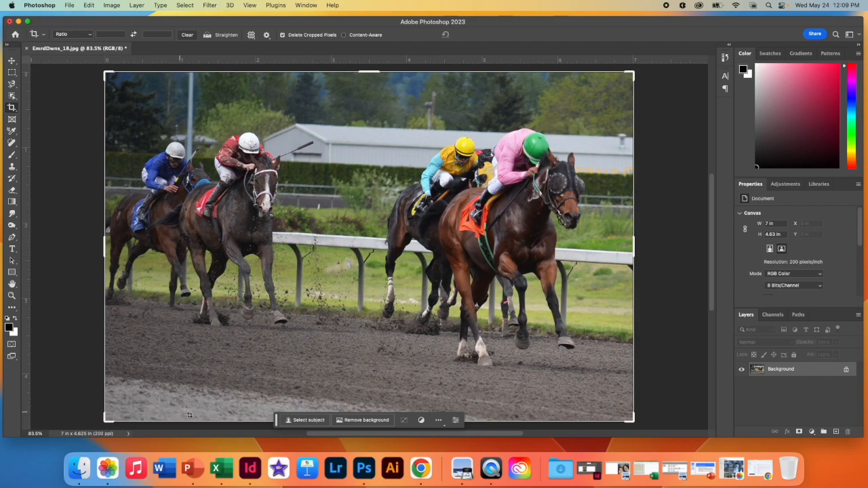
drag(278, 420, 468, 27)
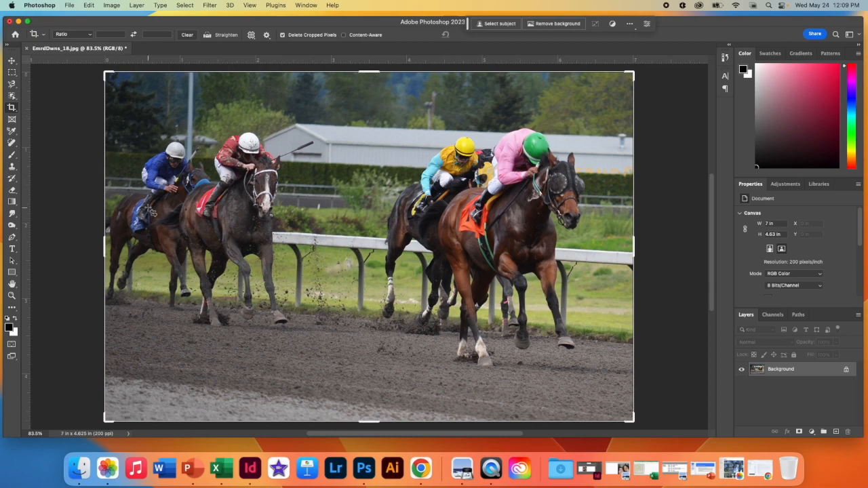
Step: Duplicate the Background layer and hide the original
click(12, 60)
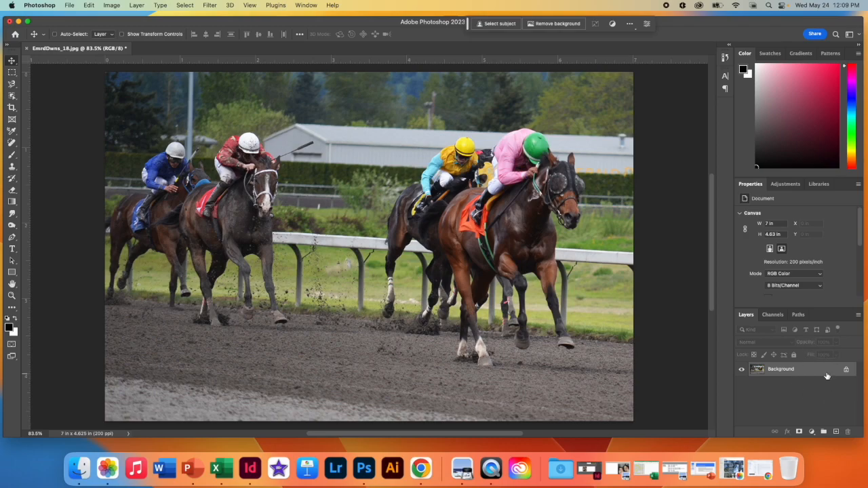
drag(824, 375, 837, 433)
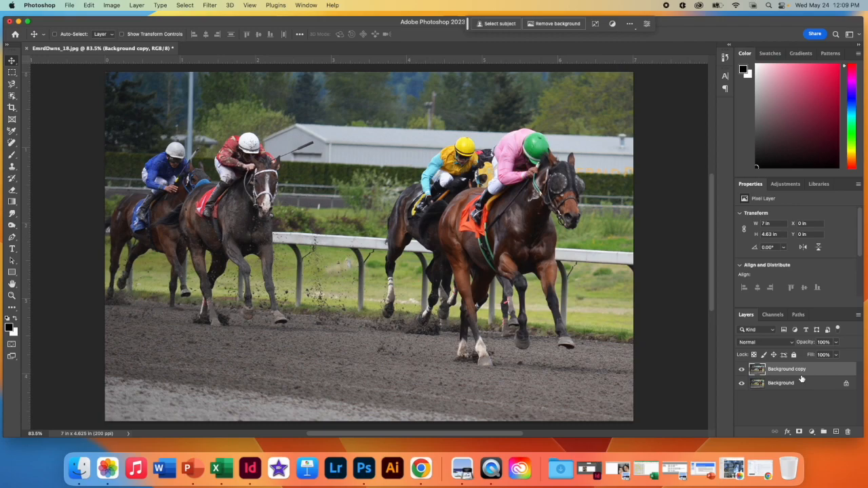
click(741, 384)
Step: Convert the Background copy layer to grayscale with a Black & White adjustment using the Default preset
click(110, 6)
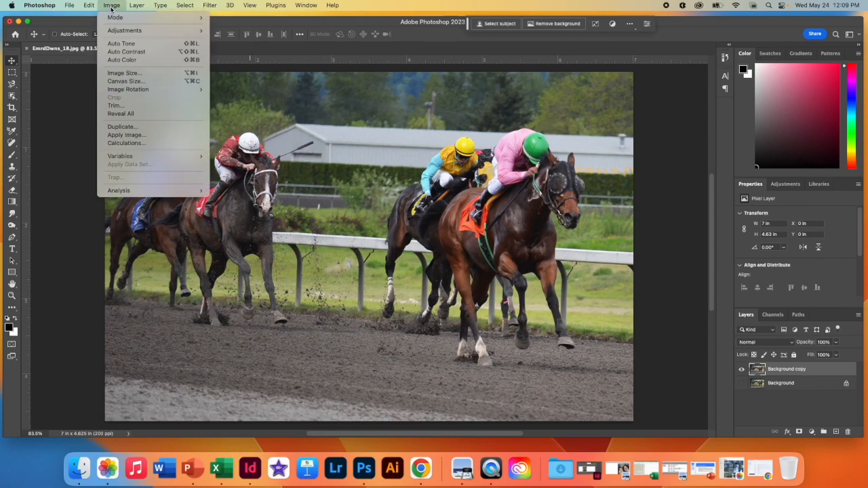
mouse_move(122, 32)
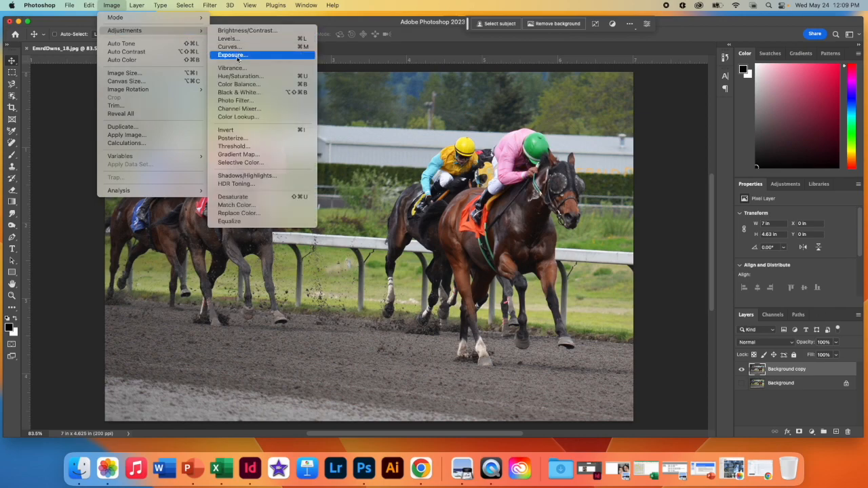
click(235, 93)
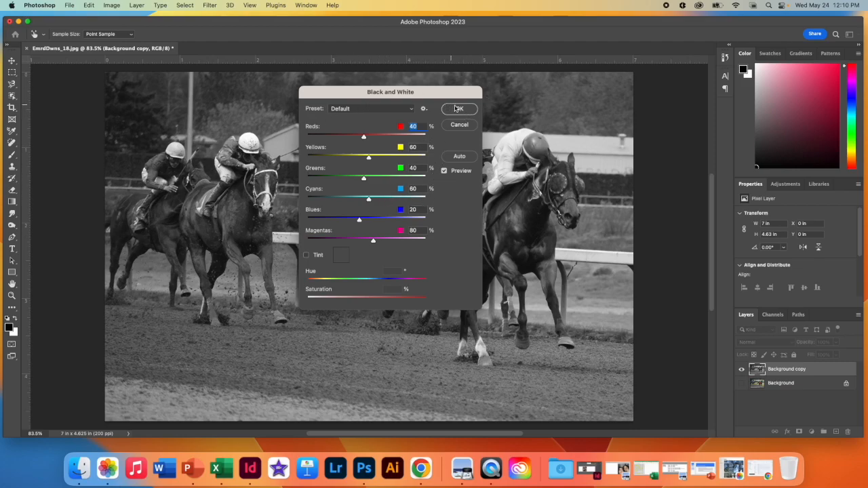
click(459, 110)
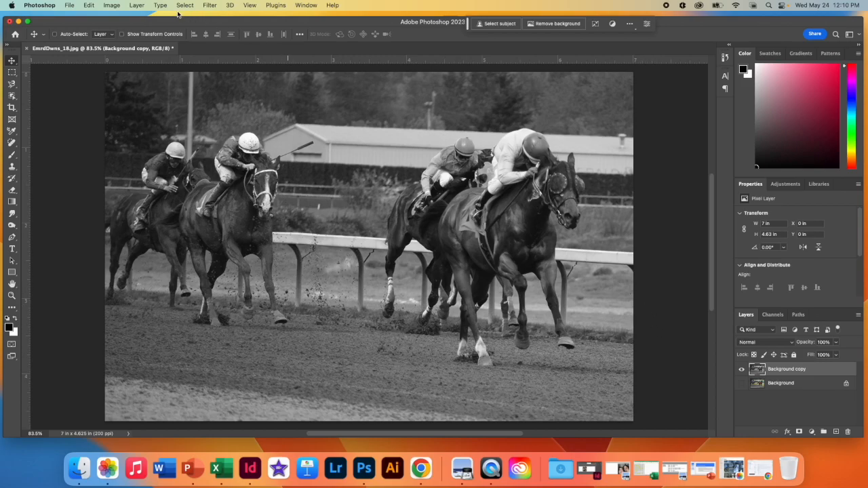
Step: Posterize the Background copy layer with 4 levels
click(113, 6)
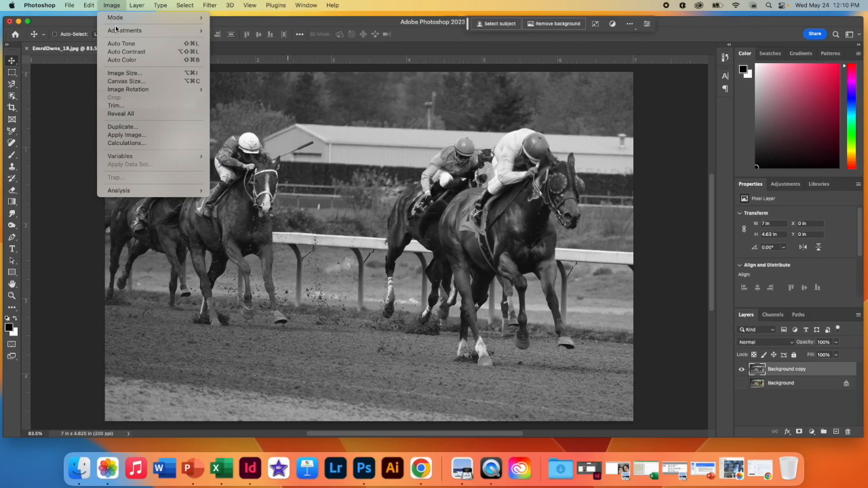
mouse_move(182, 31)
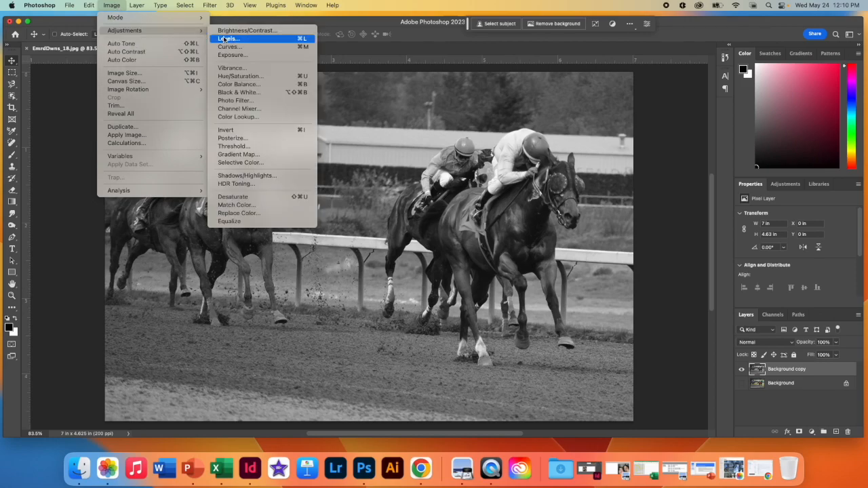
click(246, 139)
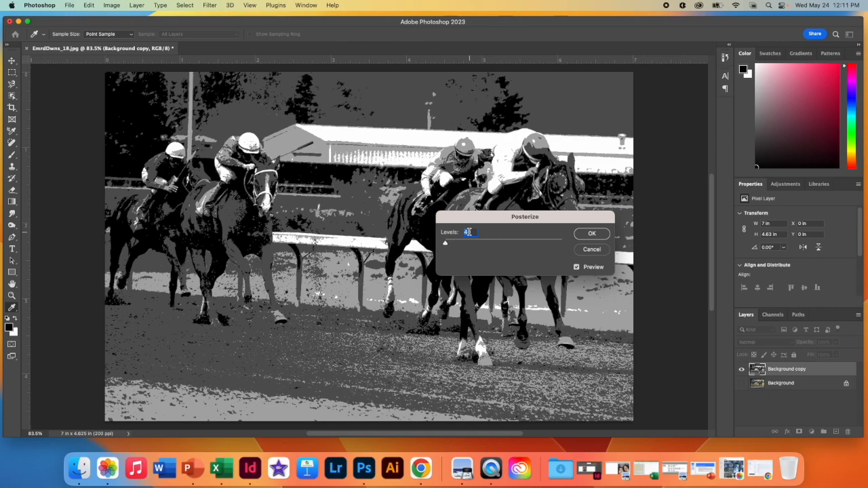
text(5)
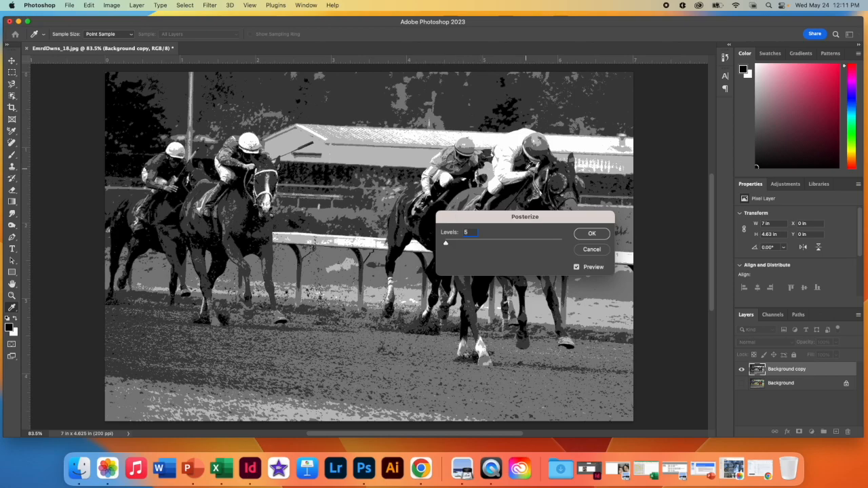
double_click(476, 231)
key(BackSpace)
text(4)
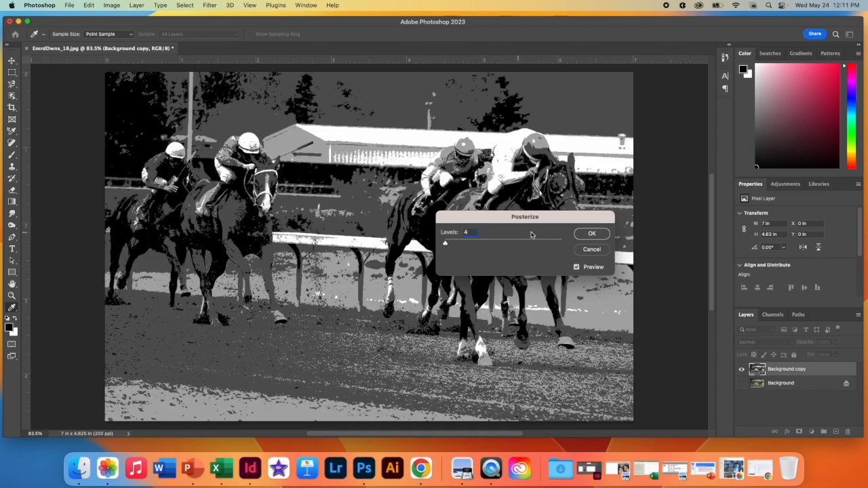
click(591, 234)
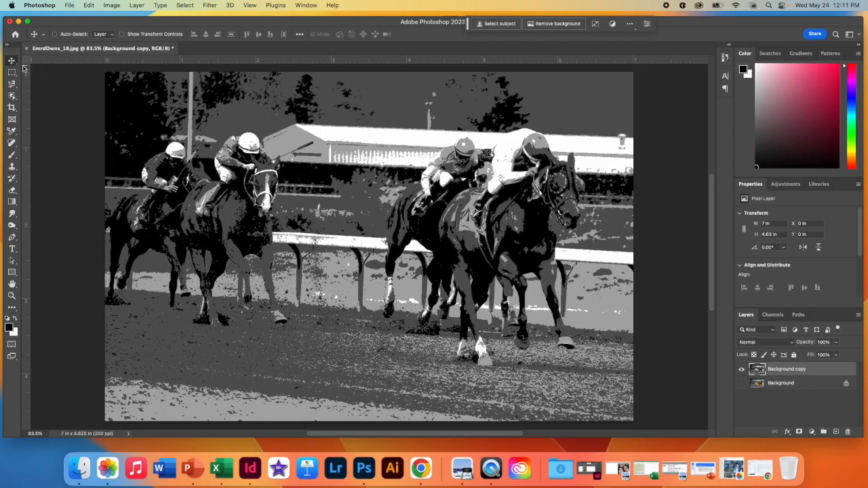
Step: Examine the toolbar and extra tool lists in the Customize Toolbar dialog to see where each tool is placed
click(11, 309)
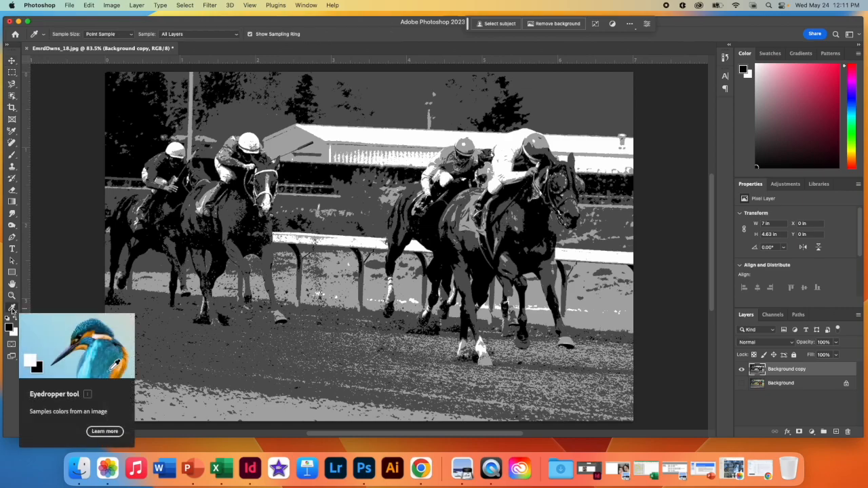
right_click(11, 309)
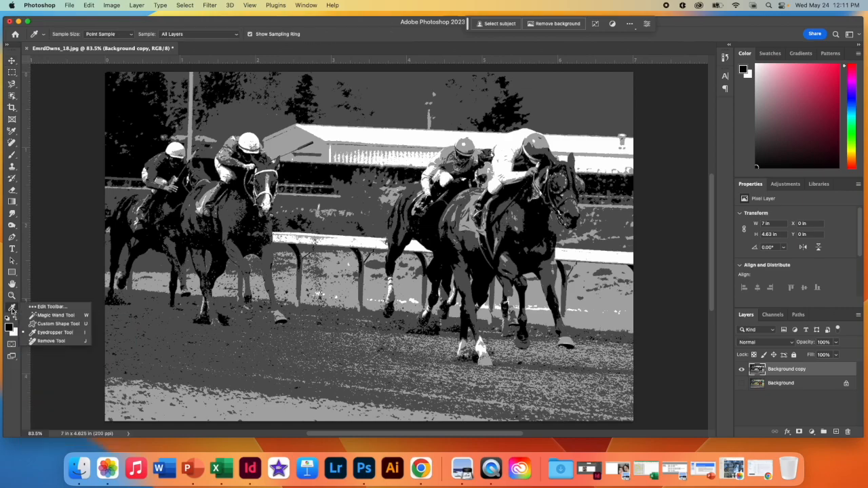
click(46, 308)
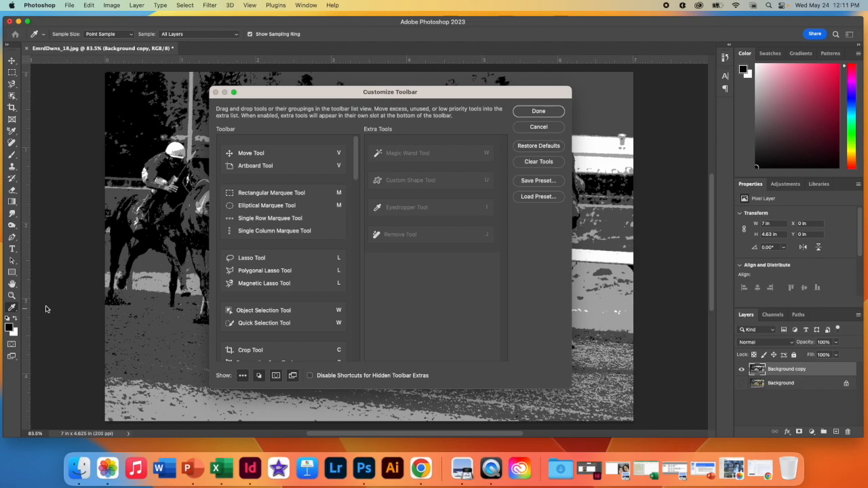
scroll(305, 305, down, 2)
scroll(329, 286, down, 3)
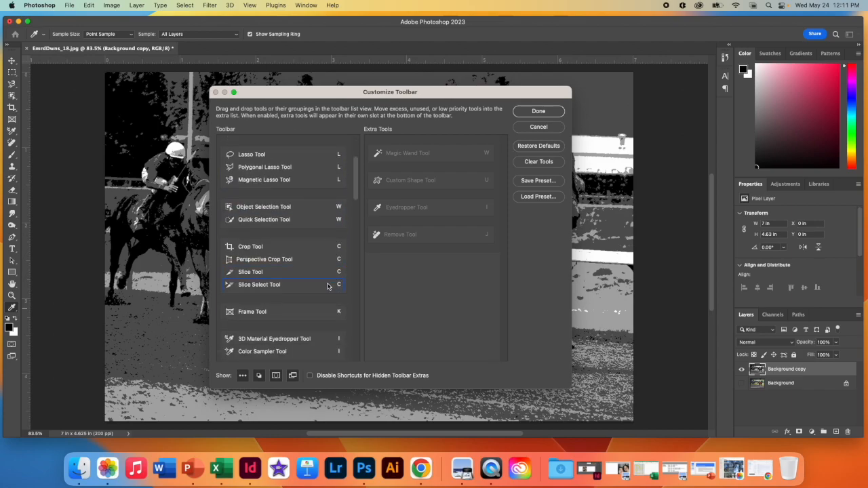
scroll(258, 256, up, 3)
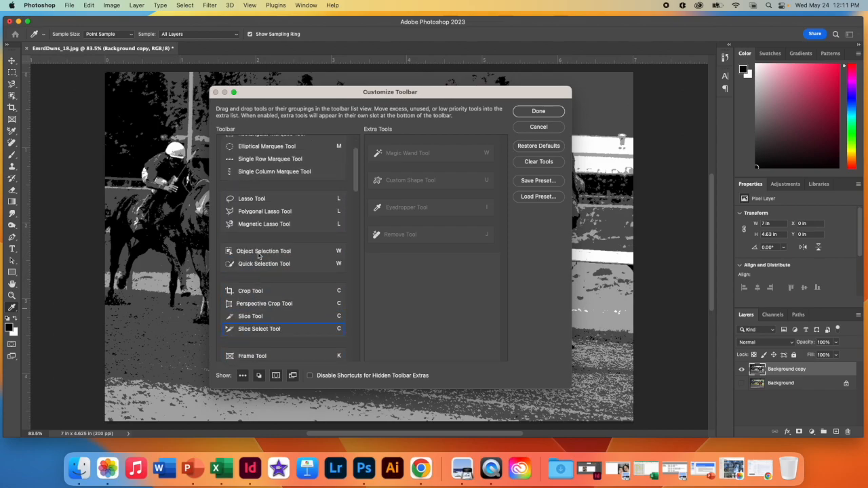
scroll(260, 256, up, 3)
scroll(261, 258, down, 6)
scroll(261, 258, down, 6)
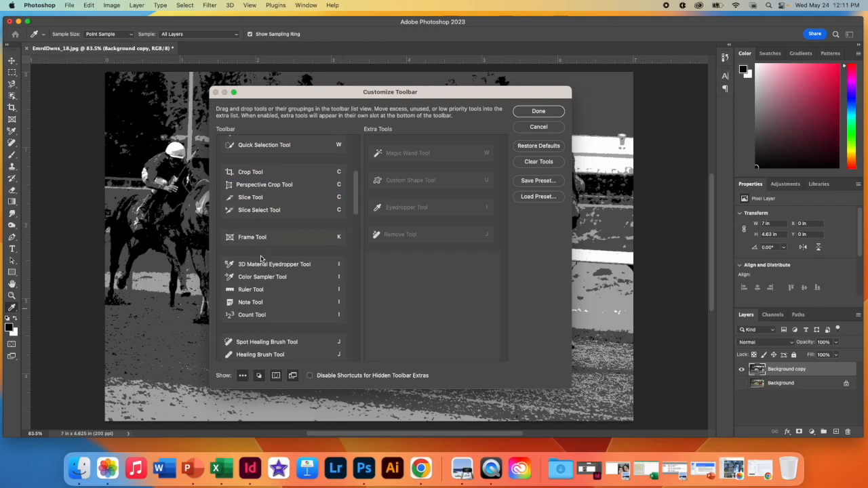
scroll(262, 259, down, 7)
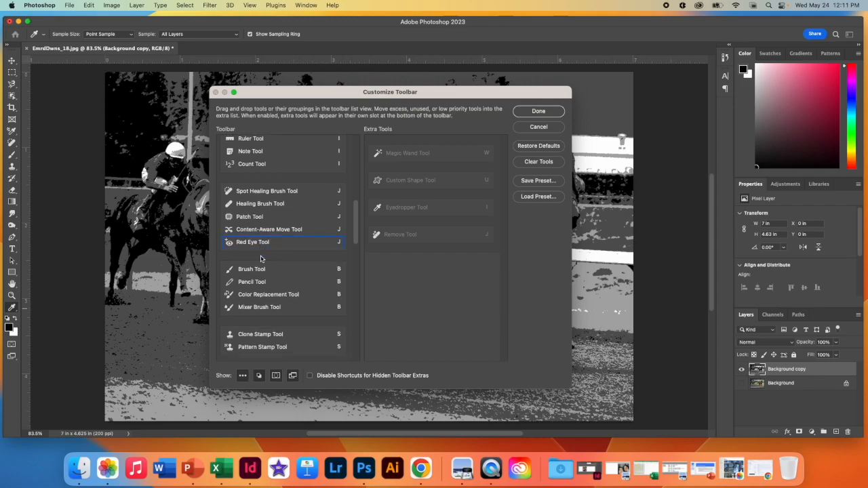
scroll(262, 259, up, 18)
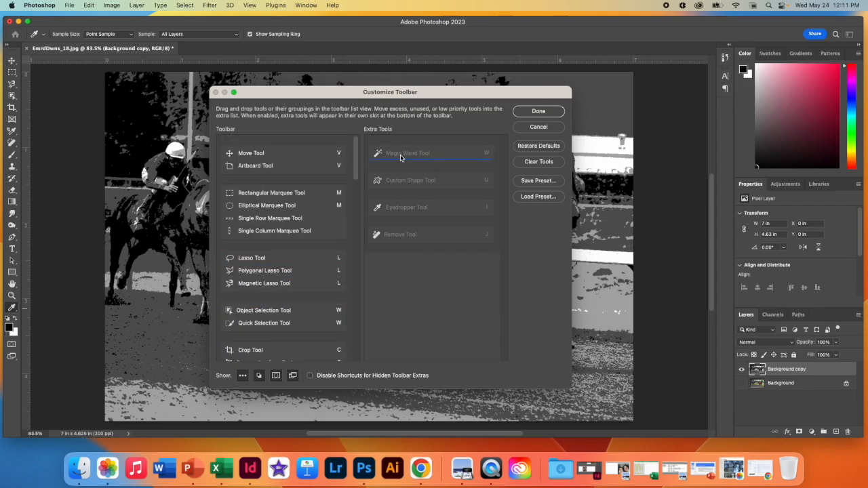
click(547, 111)
Step: Select the white building roof with the Magic Wand tool and extend the selection to all similar white areas
drag(12, 309, 46, 317)
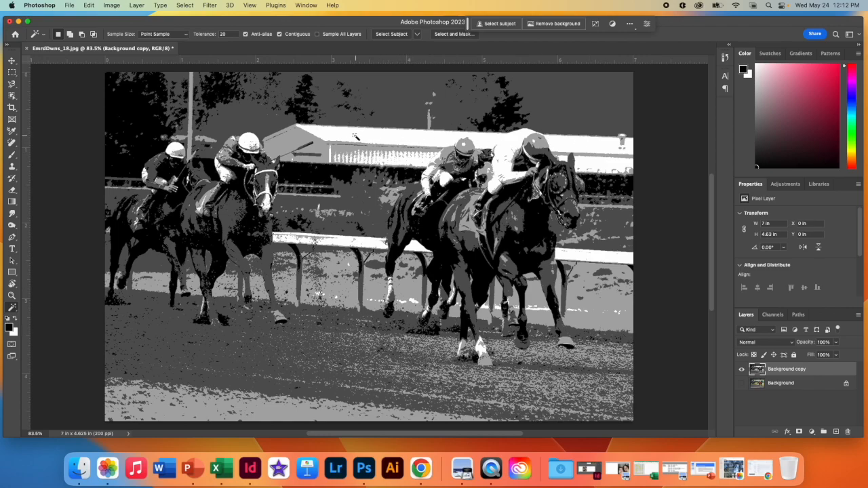
click(355, 137)
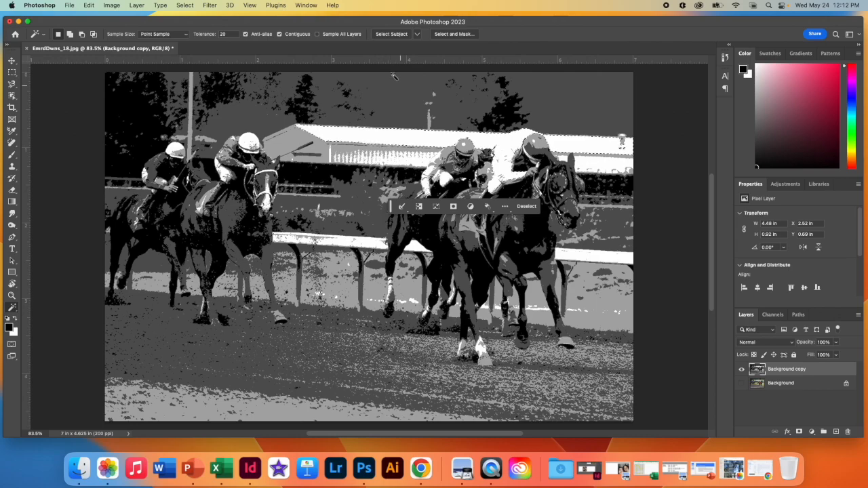
click(189, 6)
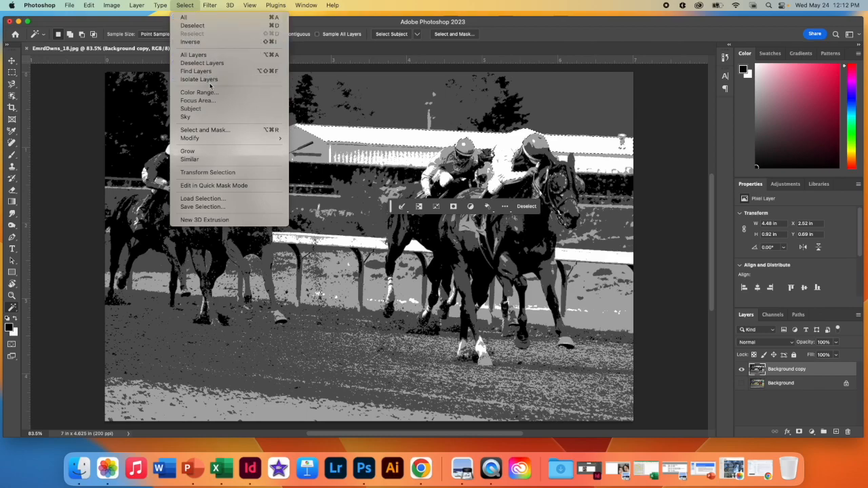
click(212, 160)
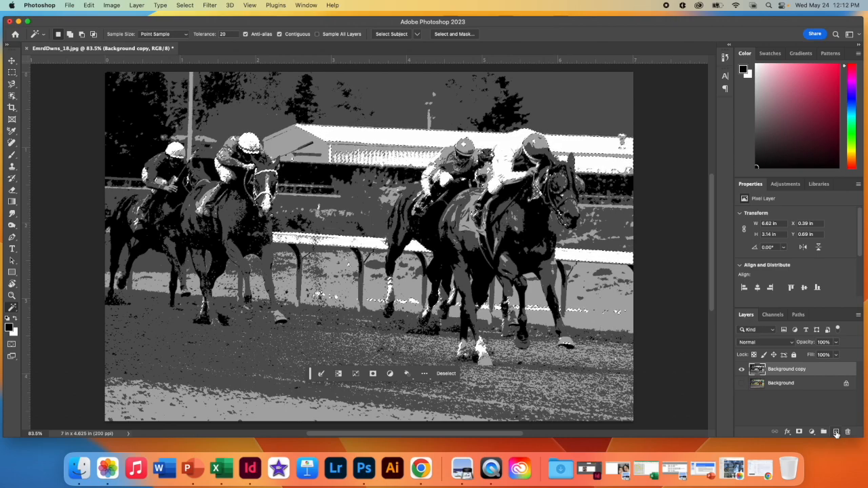
Step: Add a new layer above Background copy and name it Purple
click(837, 433)
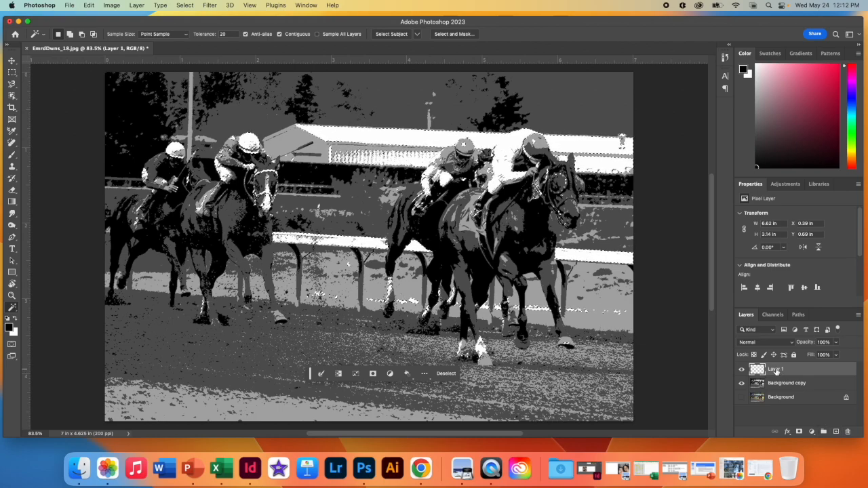
double_click(777, 370)
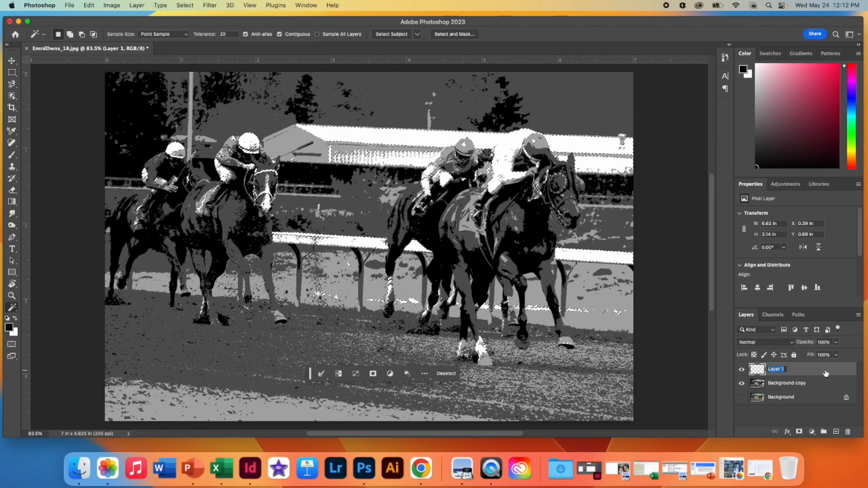
text(Pu)
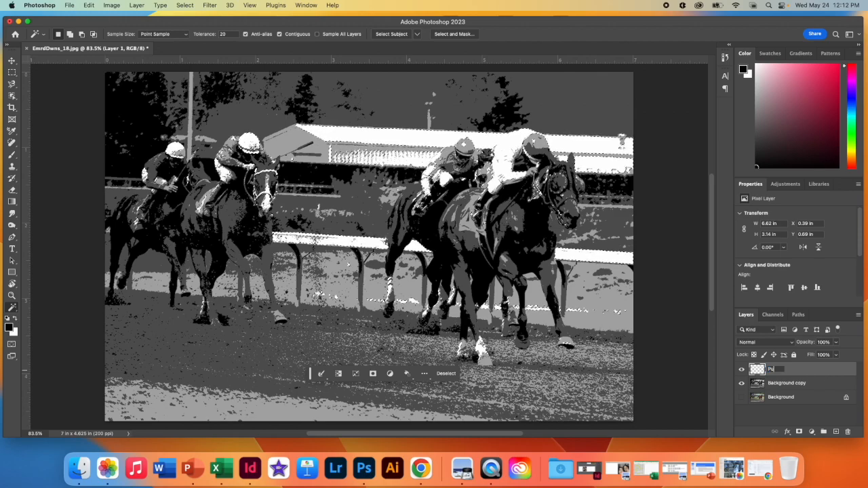
text(rple)
key(Return)
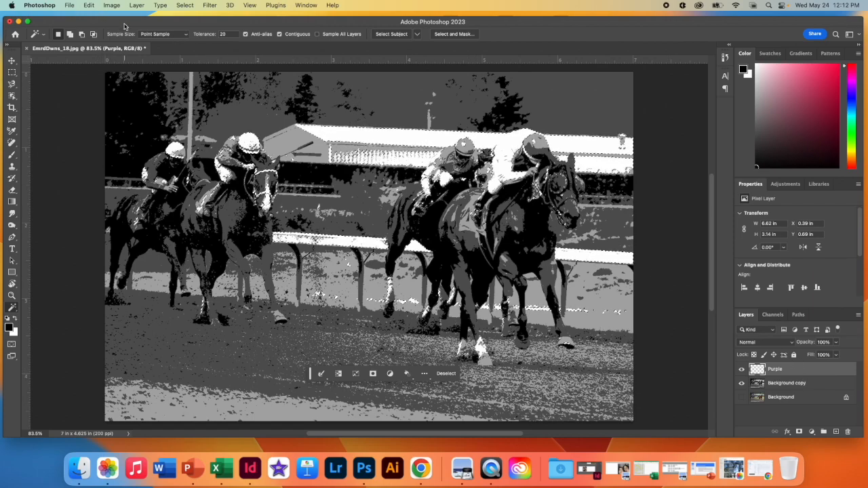
Step: Fill the selected white areas on the Purple layer with purple #b759f2 at 100% opacity, and deselect
click(89, 5)
click(94, 142)
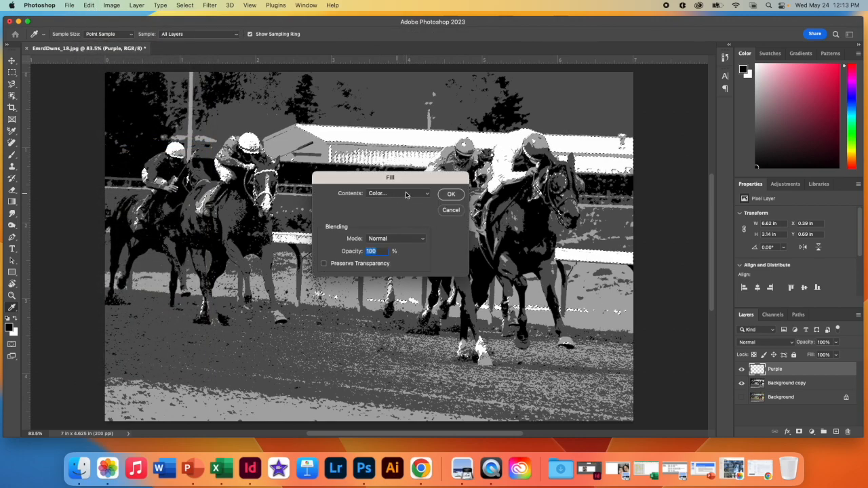
click(385, 194)
click(384, 194)
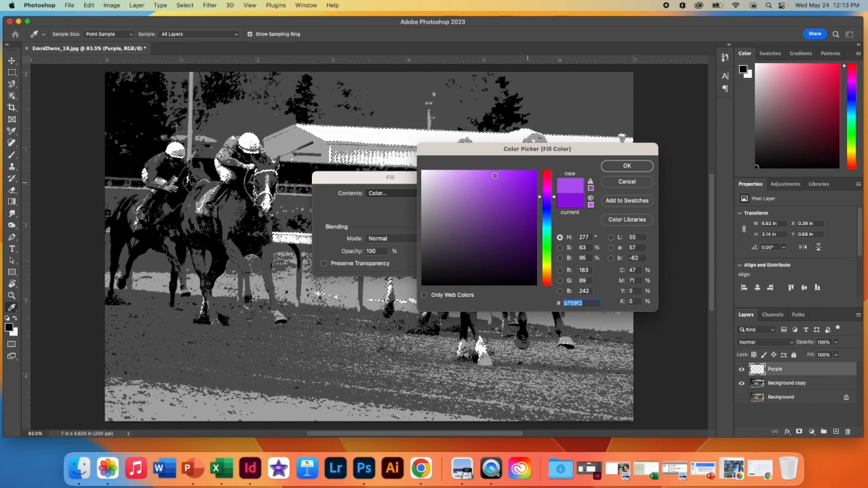
click(641, 167)
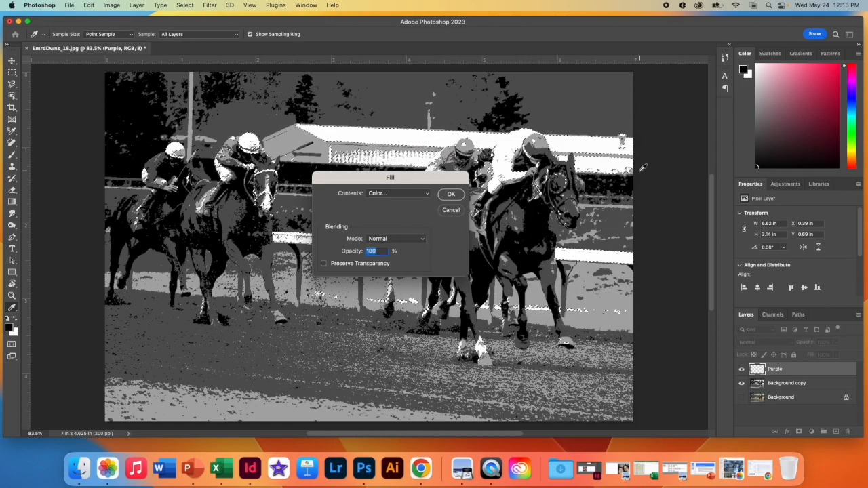
click(454, 195)
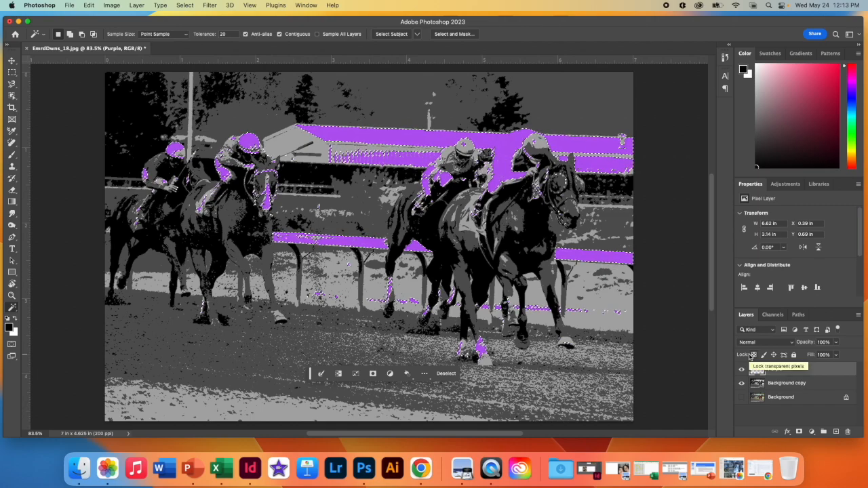
key(cmd+d)
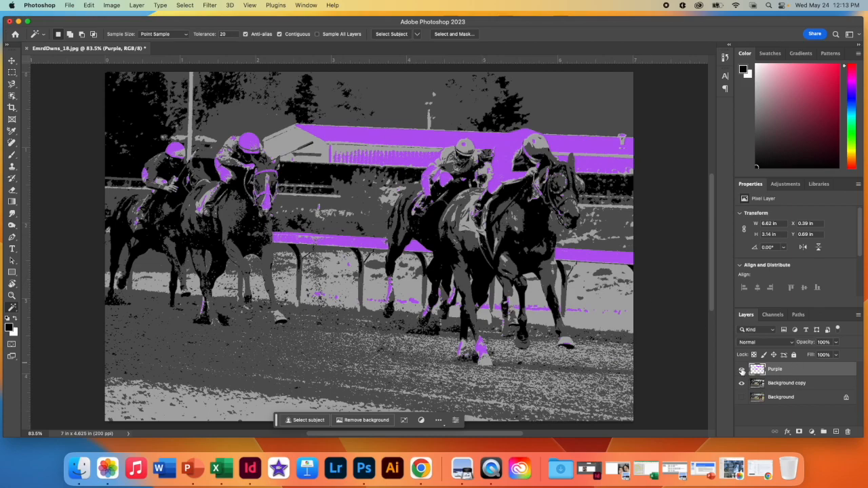
Step: Hide the Purple layer and, on Background copy, select the building's light gray roof end plus all similar areas
click(742, 369)
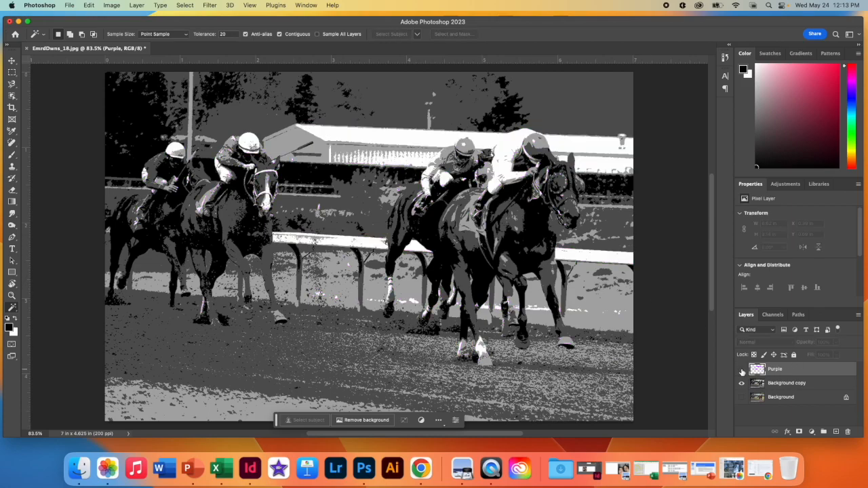
click(814, 384)
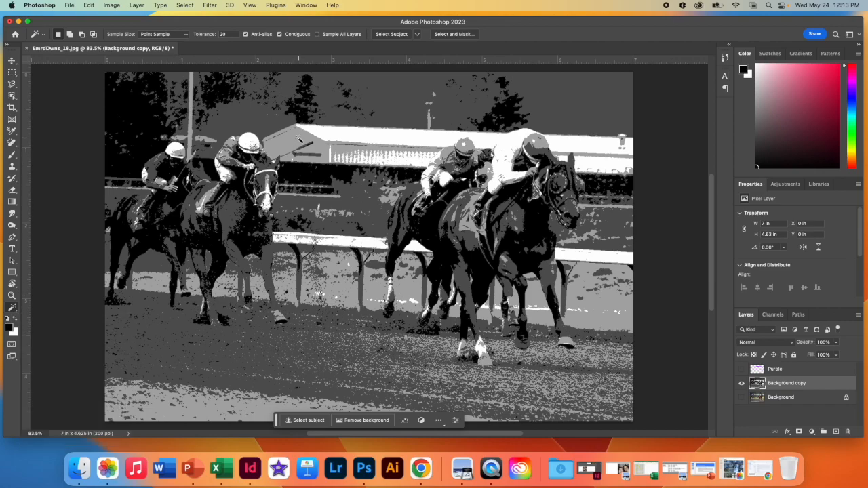
click(299, 137)
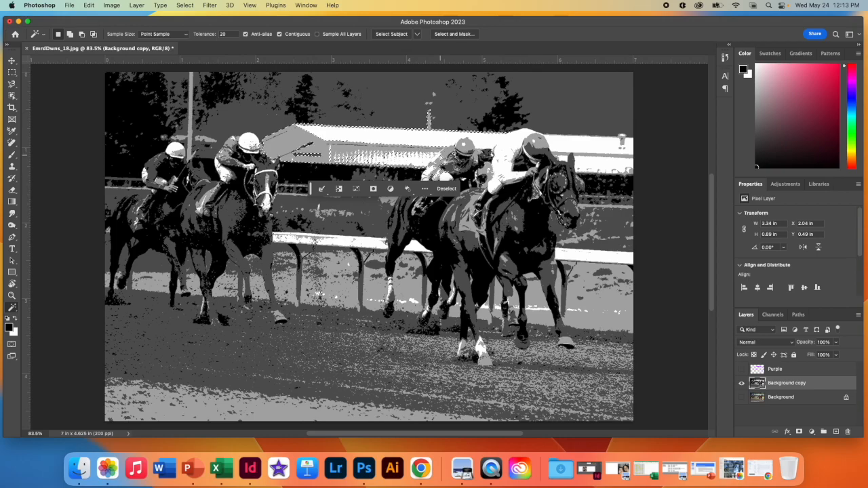
click(186, 5)
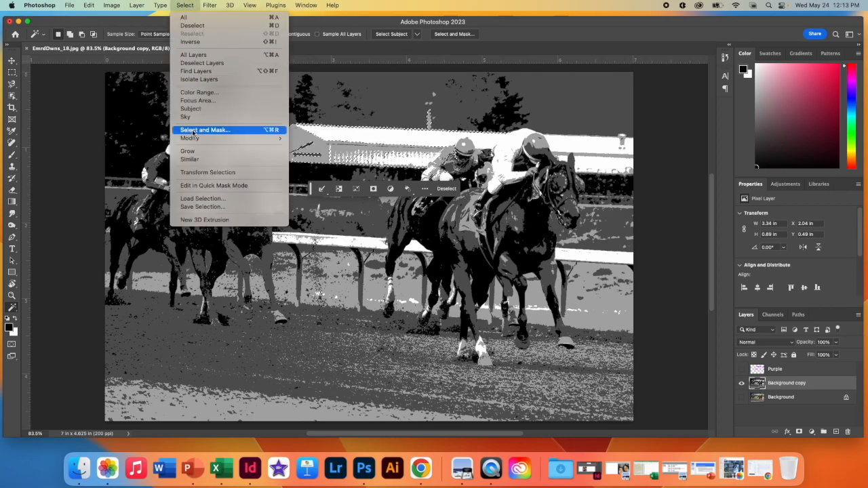
click(190, 159)
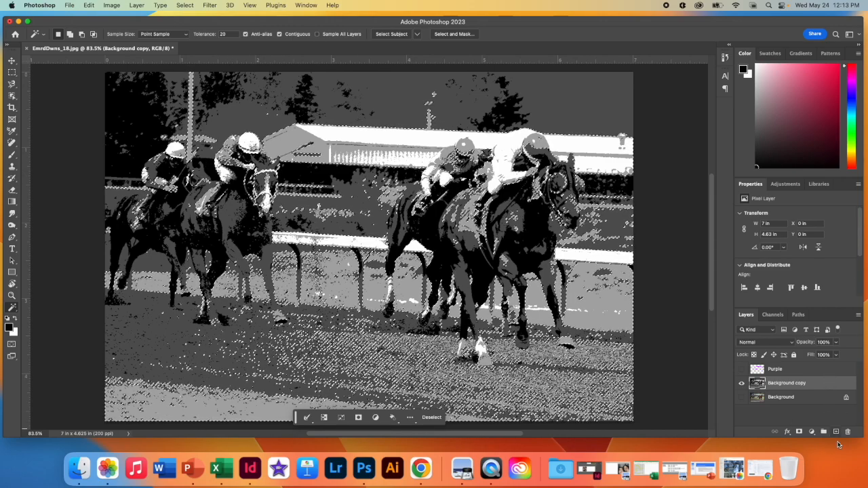
Step: Add a new layer between Background copy and Purple and name it Orange
click(837, 433)
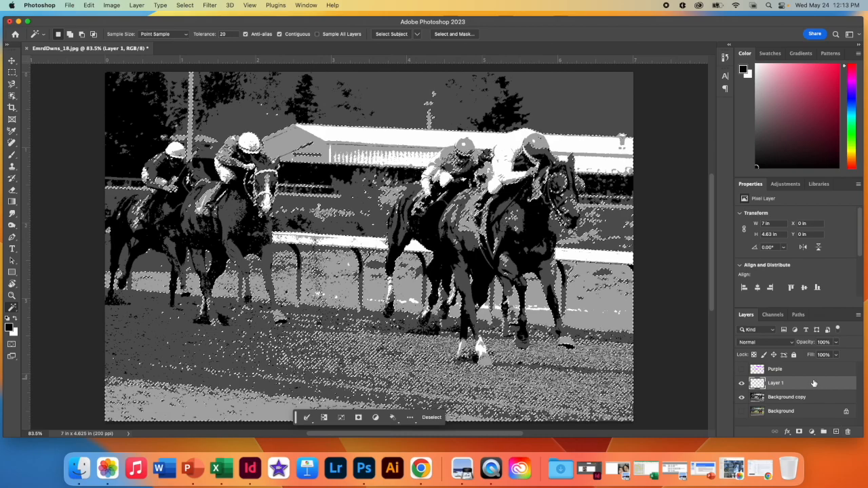
double_click(777, 384)
text(L)
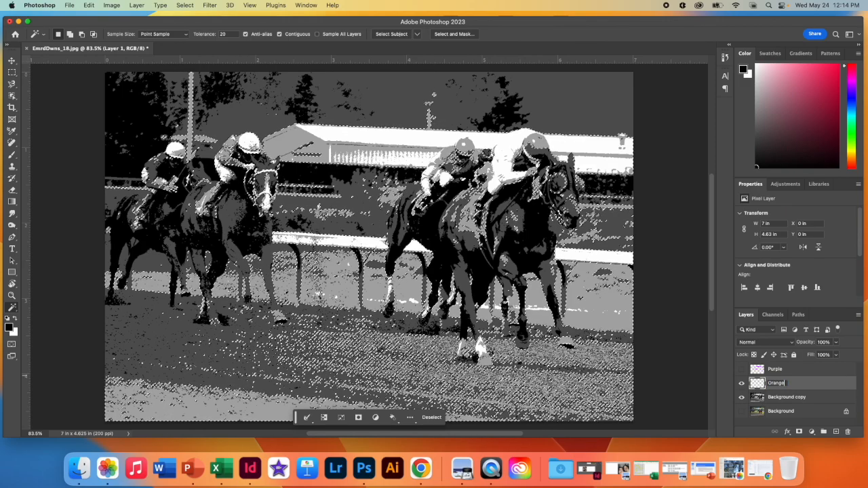
key(Return)
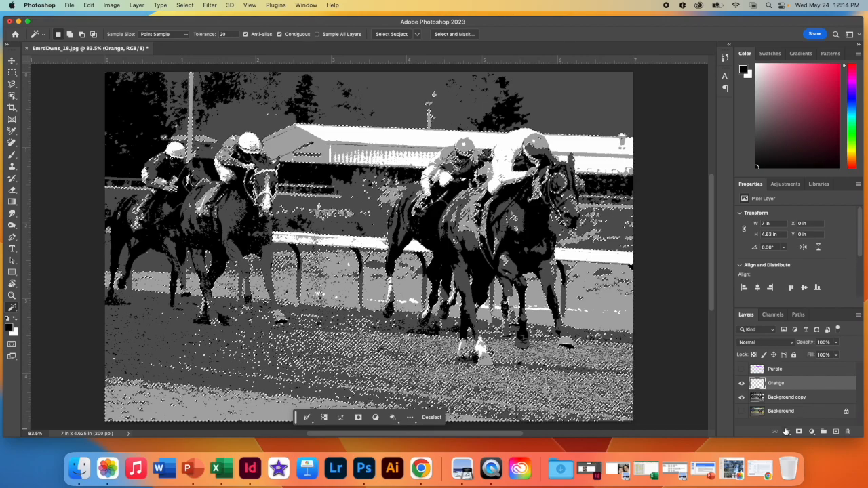
Step: Fill the selection on the Orange layer with orange #ed760c at 100% opacity, and deselect
click(112, 6)
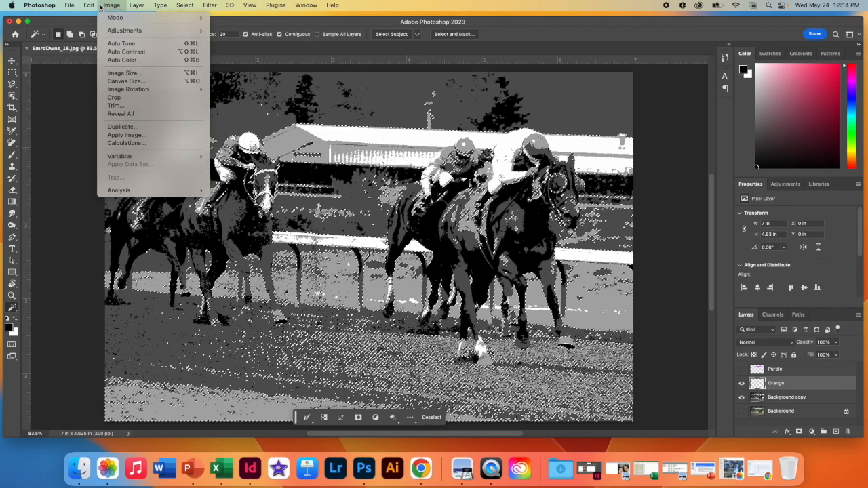
mouse_move(89, 5)
click(116, 146)
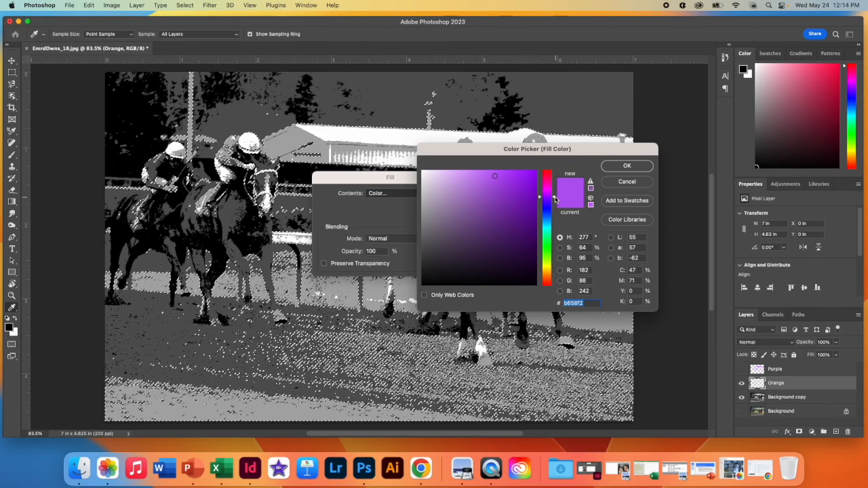
drag(553, 264, 553, 276)
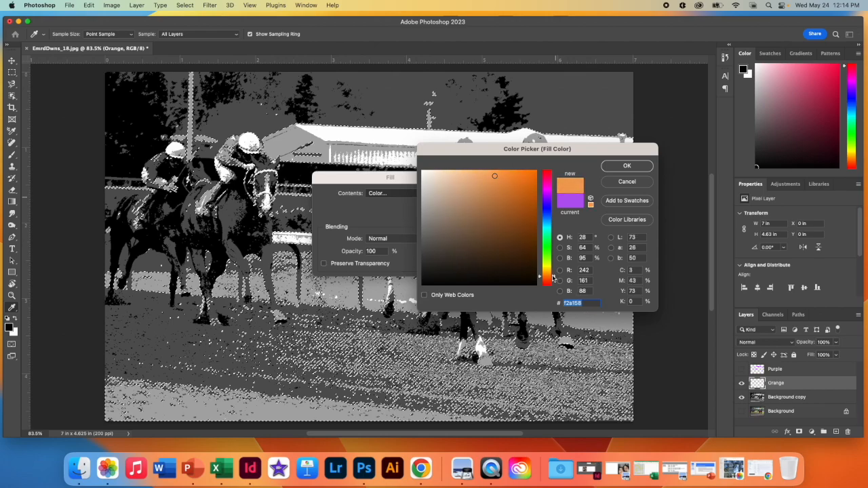
click(627, 165)
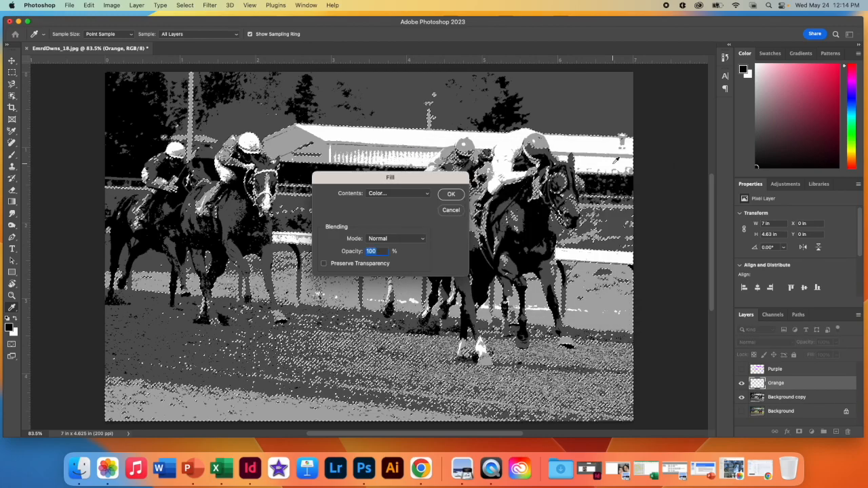
click(451, 194)
key(w)
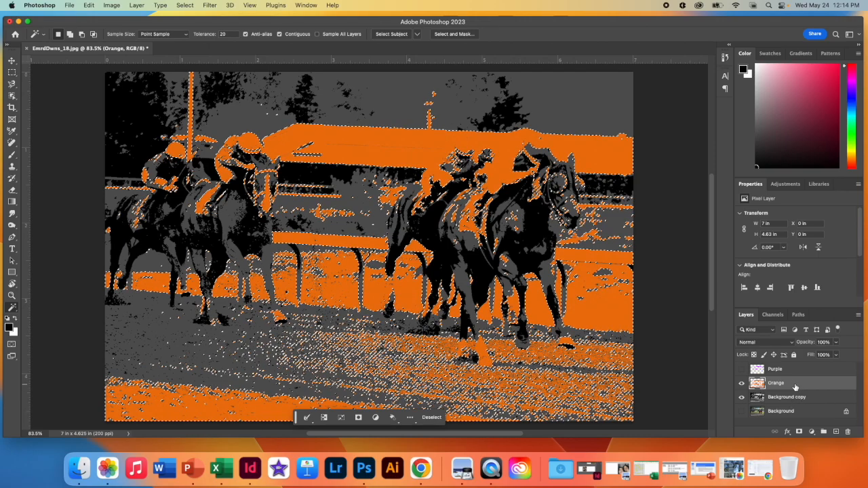
key(super+d)
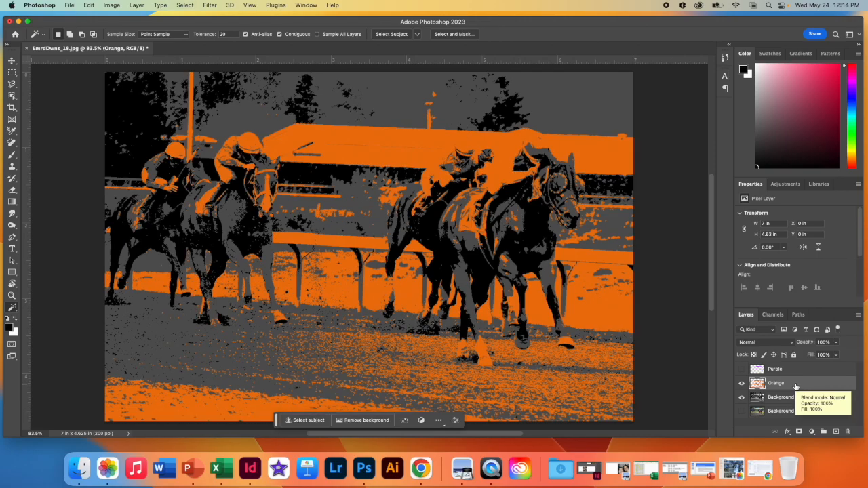
Step: Hide the Orange layer and, on Background copy, select the dark gray background between the horses plus all similar areas
click(742, 369)
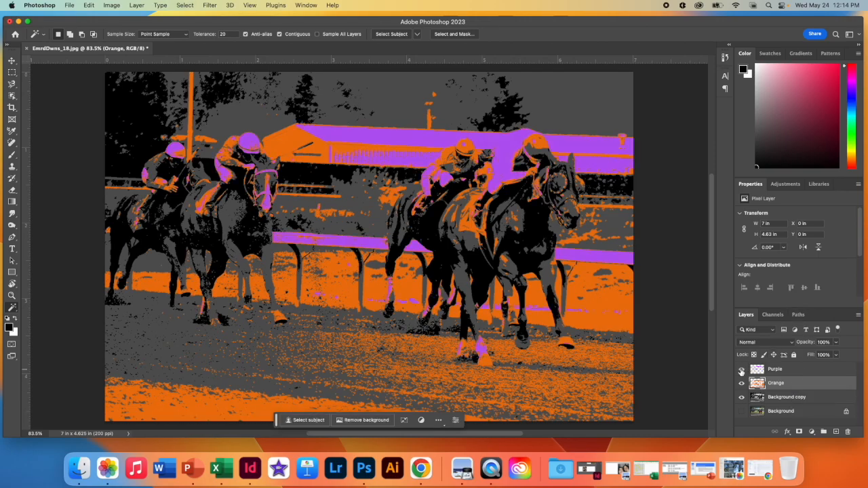
click(742, 370)
click(742, 383)
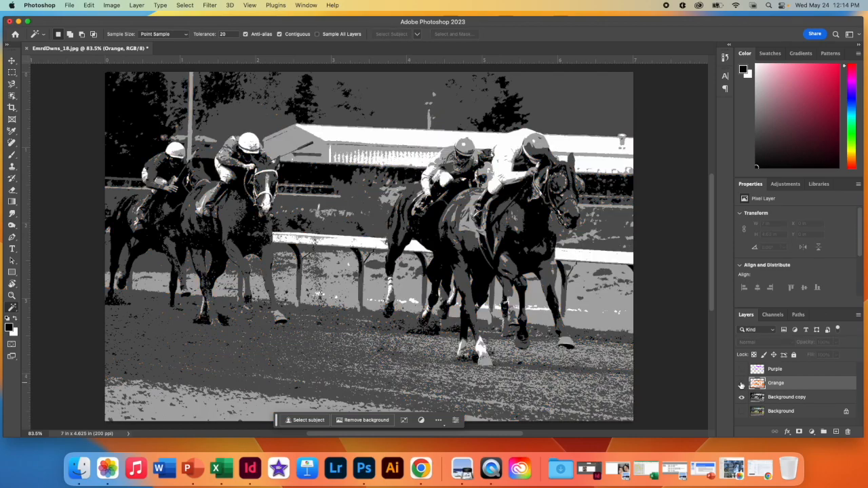
click(829, 399)
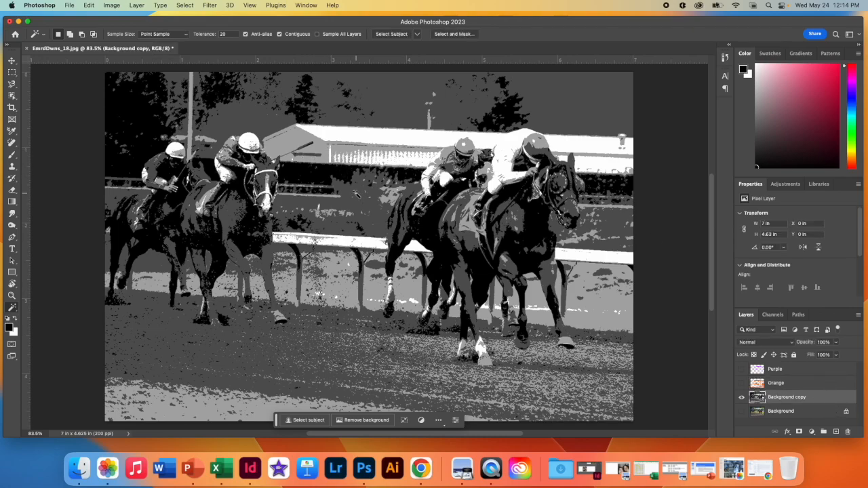
click(356, 195)
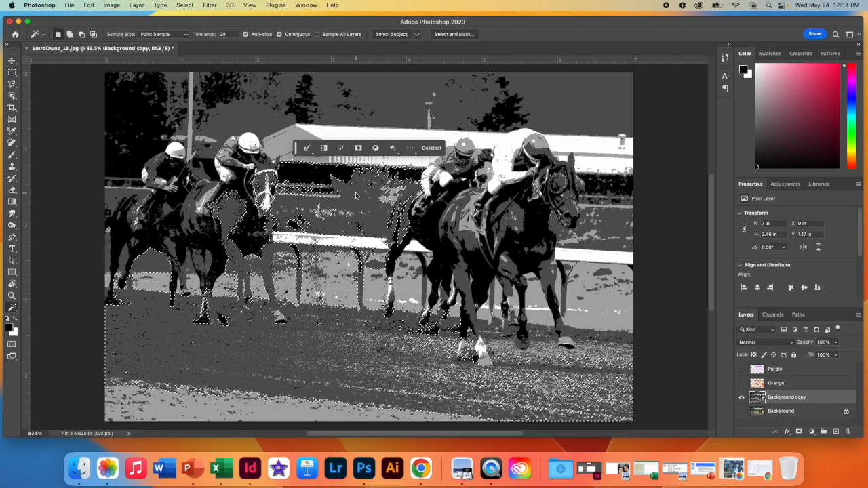
click(185, 4)
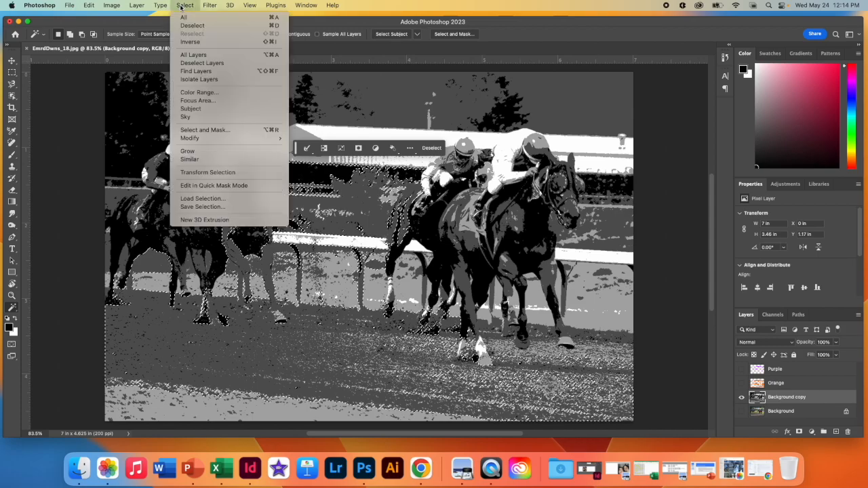
click(218, 159)
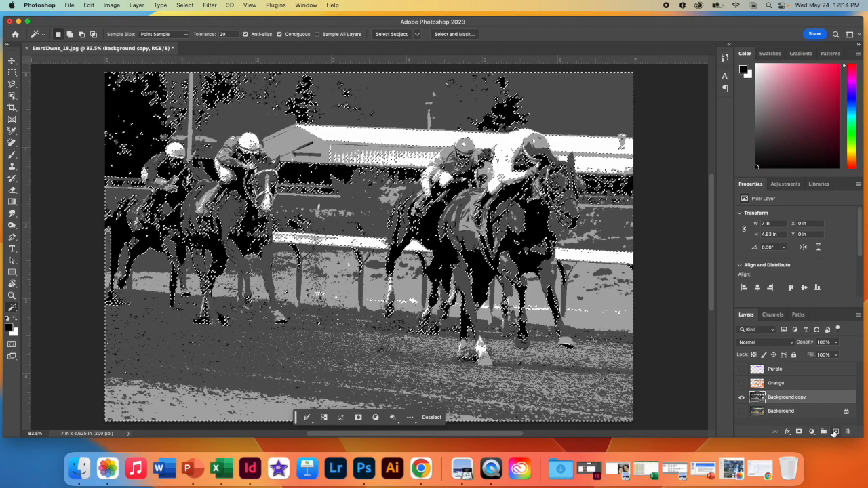
Step: Add a new layer between Background copy and Orange and name it Green
key(super+j)
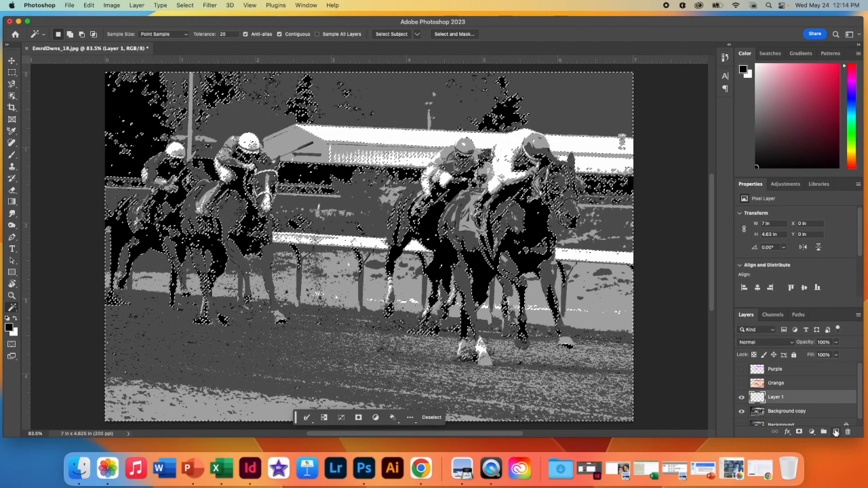
double_click(775, 398)
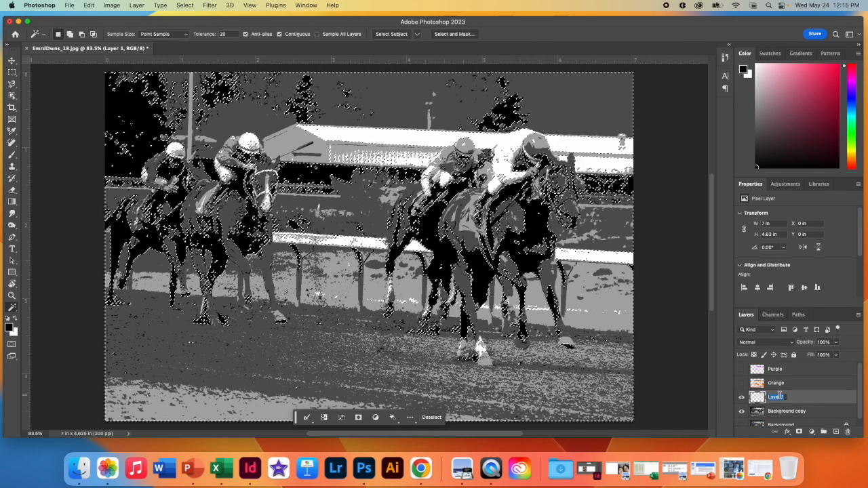
text(Gree)
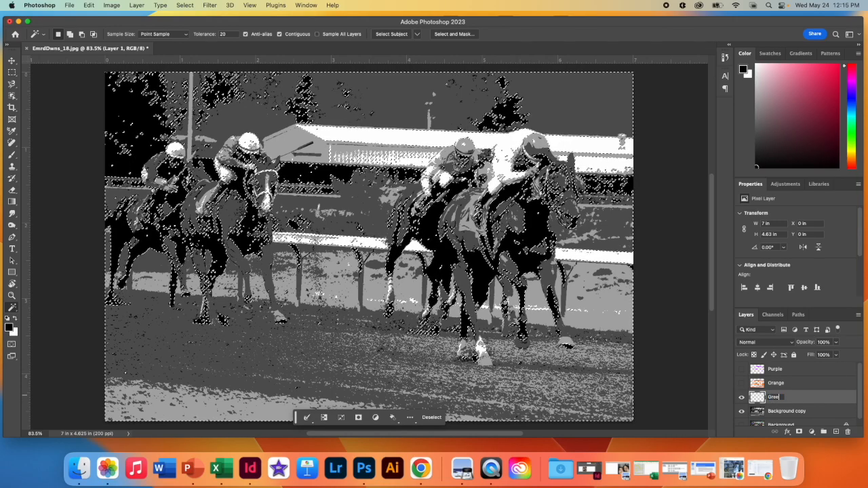
key(Return)
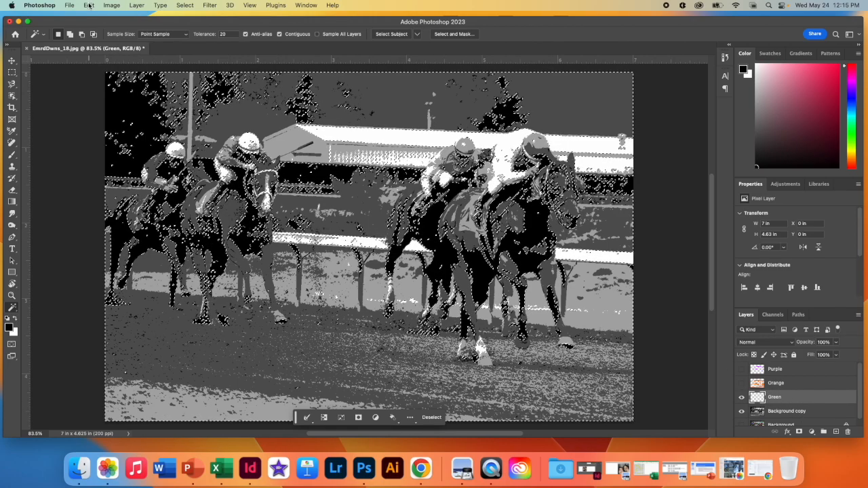
Step: Fill the selected dark gray areas on the Green layer with green #5bed0c at 100% opacity
click(90, 5)
click(134, 144)
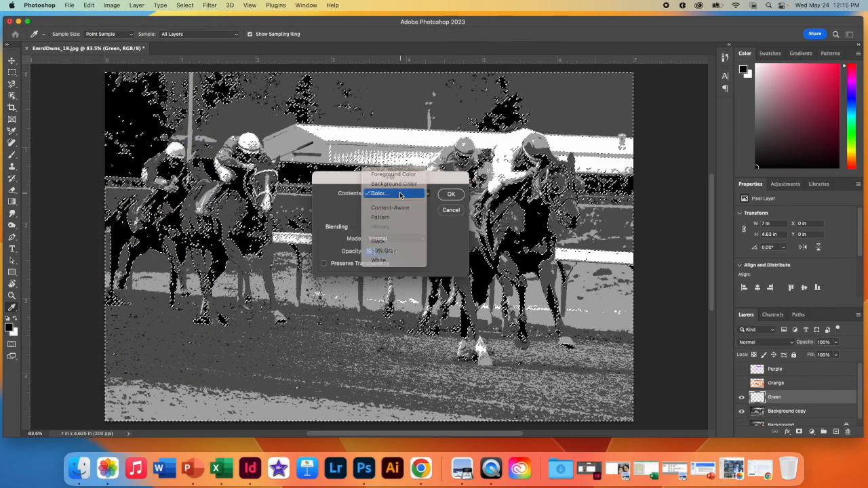
drag(555, 278, 554, 274)
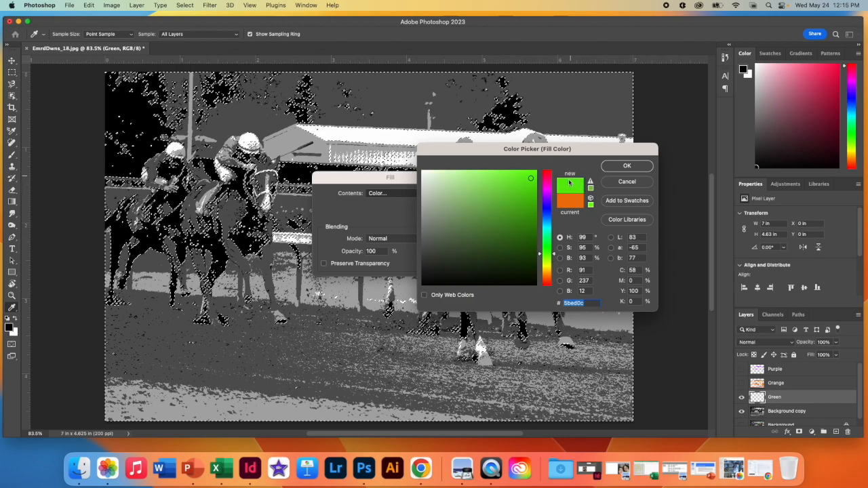
click(619, 166)
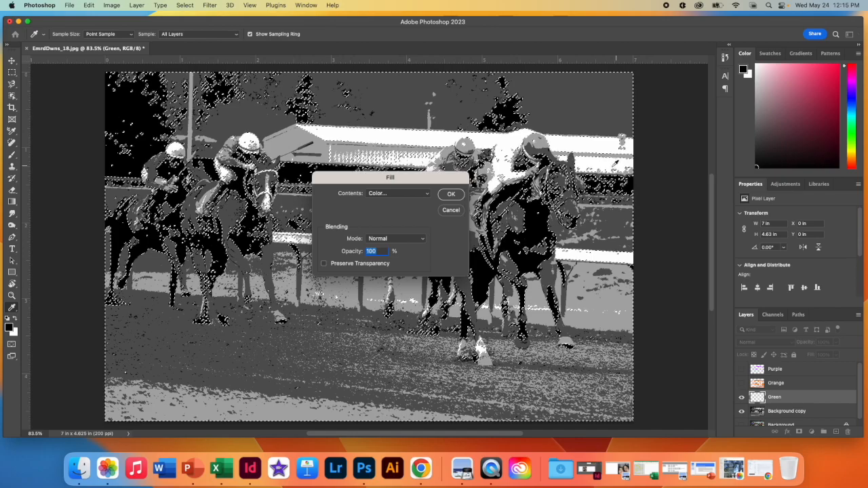
click(451, 194)
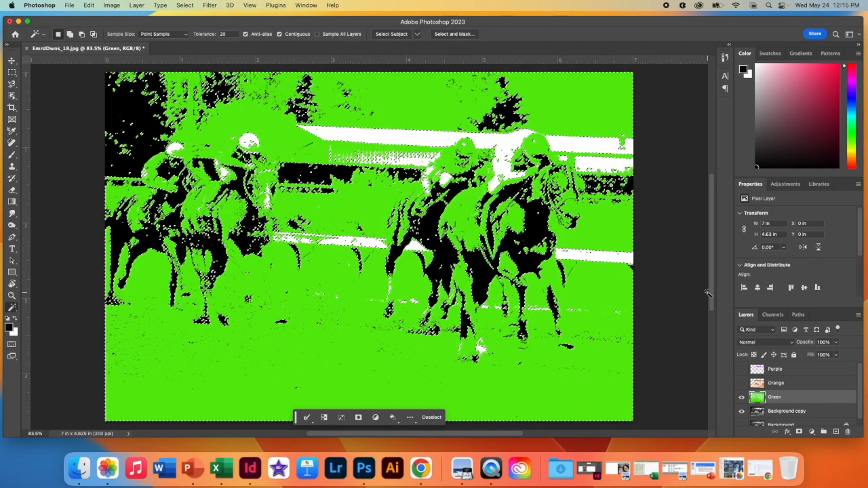
Step: Show the Orange and Purple layers above the green fill, and deselect
click(742, 382)
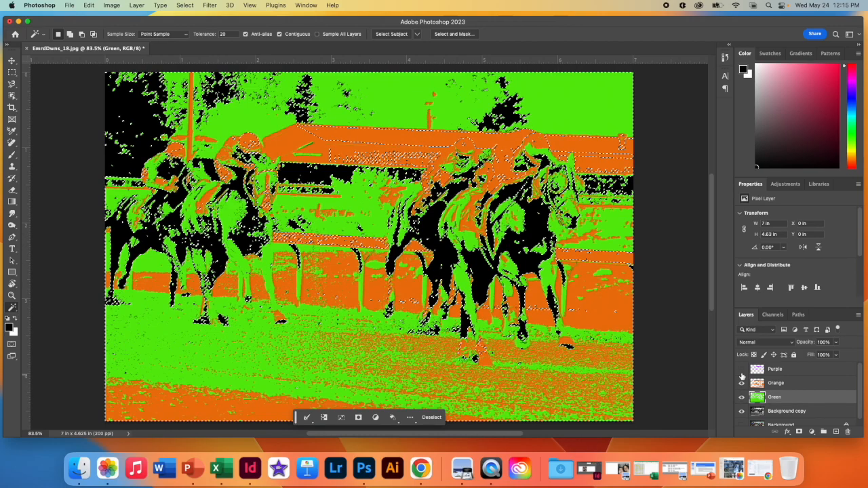
click(741, 369)
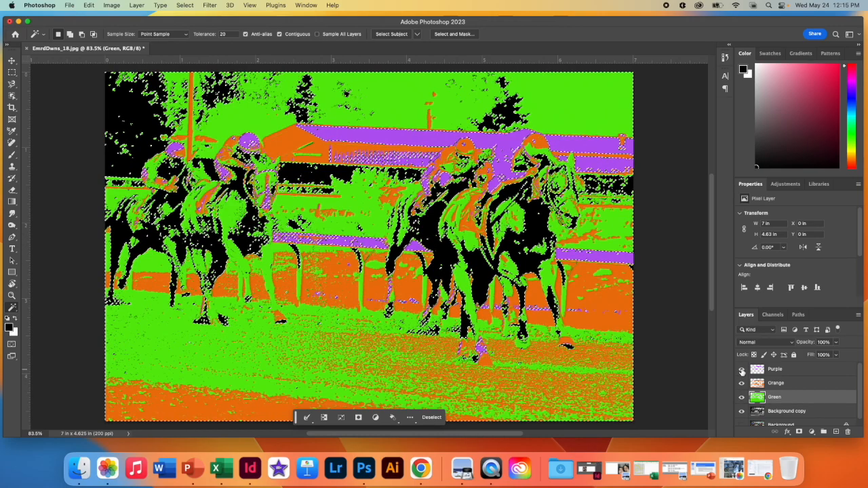
key(super+d)
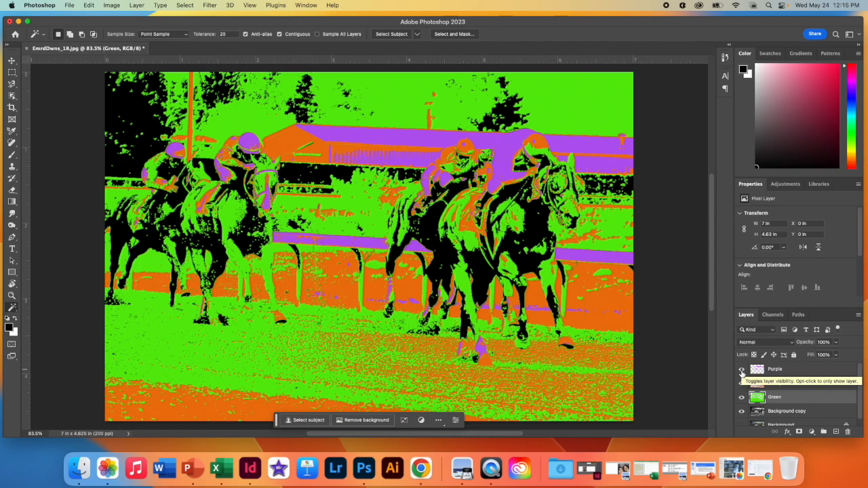
Step: Hide the Purple and Green layers and, on Background copy, select a horse's black body plus all similar areas
click(742, 370)
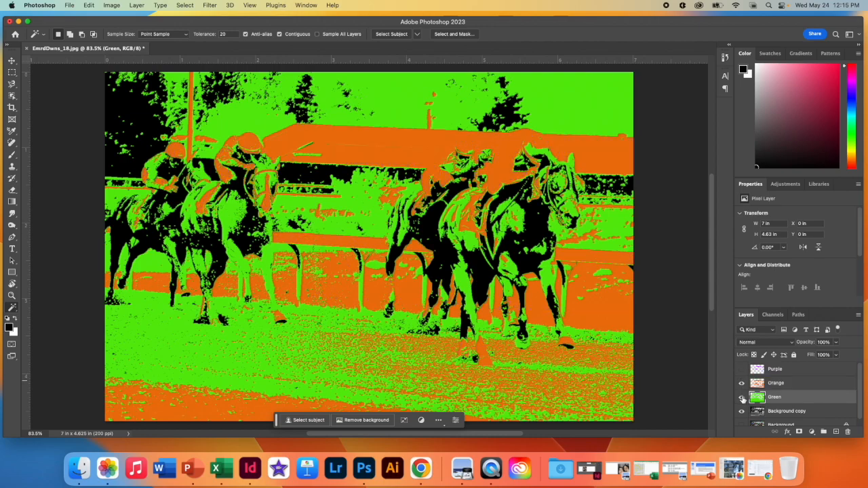
click(742, 397)
click(806, 411)
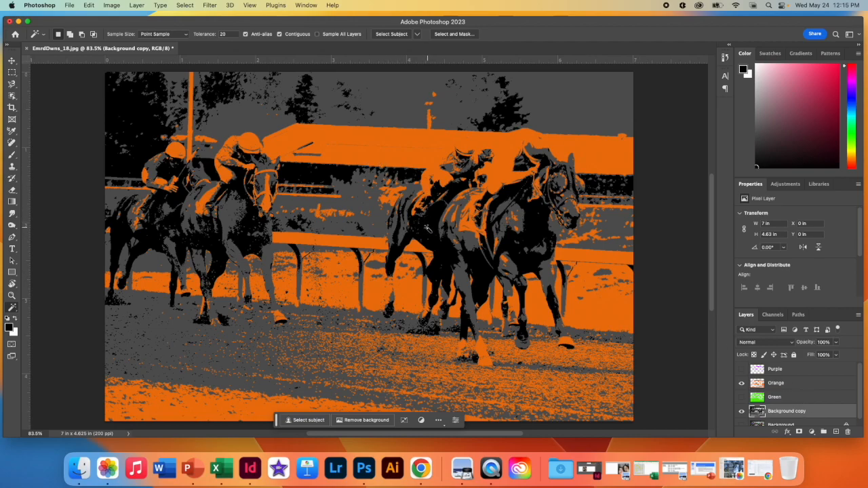
click(428, 230)
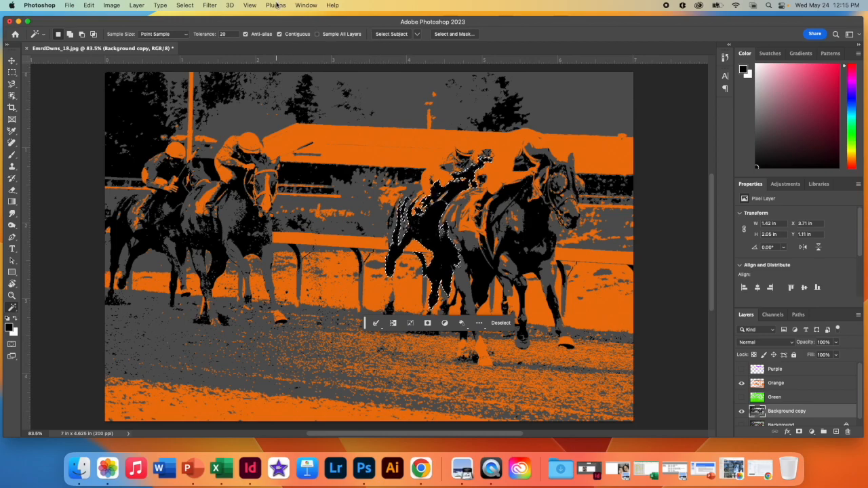
click(181, 6)
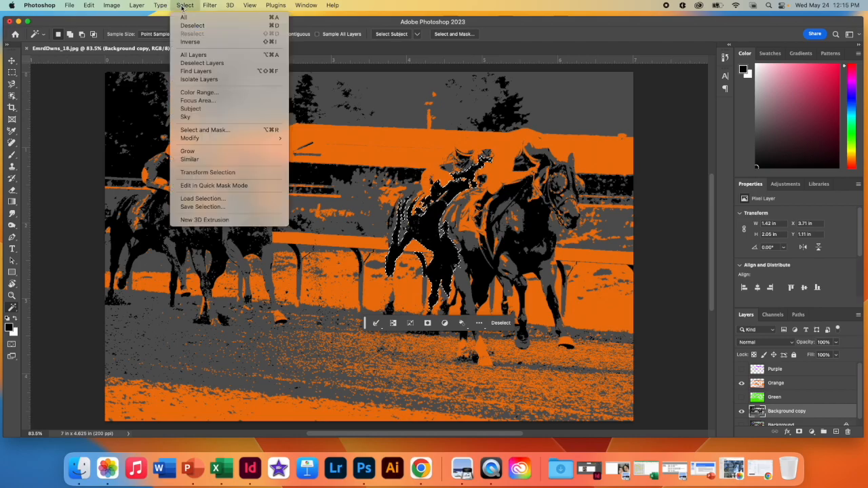
click(210, 160)
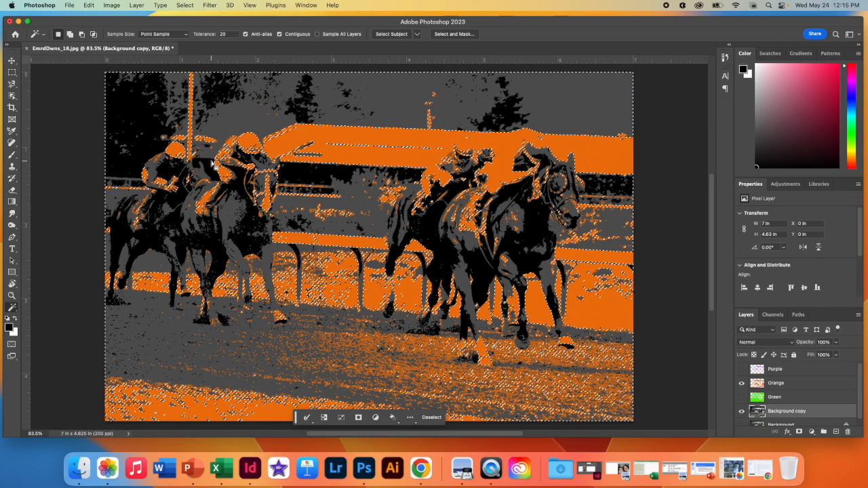
Step: Add a new layer between Background copy and Green, hide Orange, and fill the selection with yellow #daed0c at 100% opacity
click(835, 432)
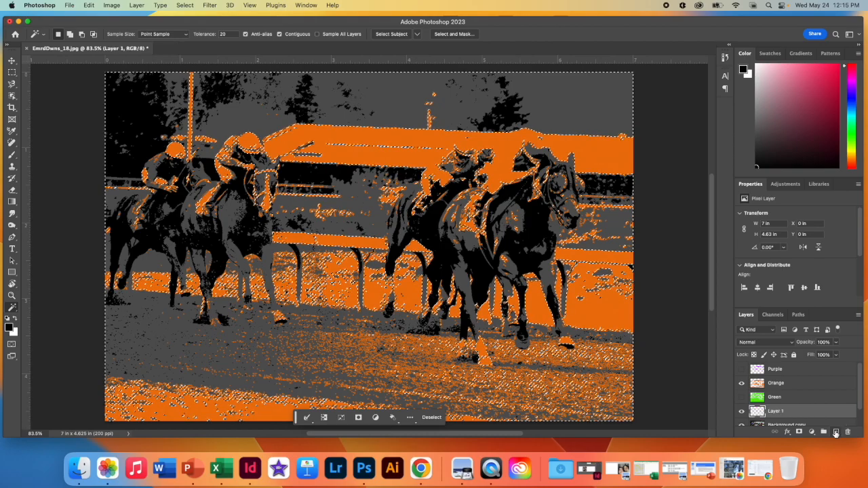
click(742, 384)
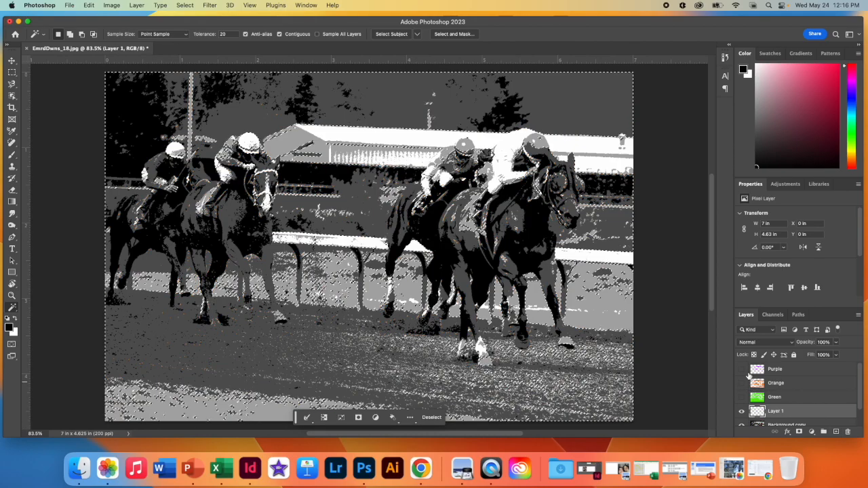
click(88, 8)
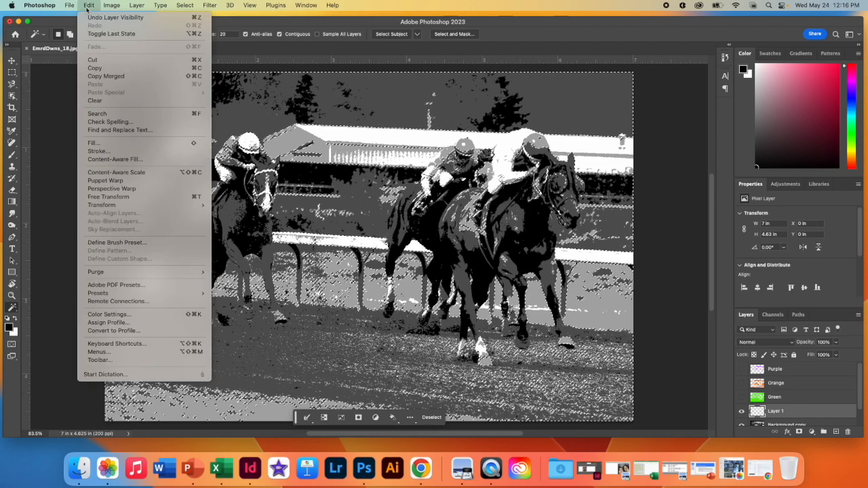
click(126, 144)
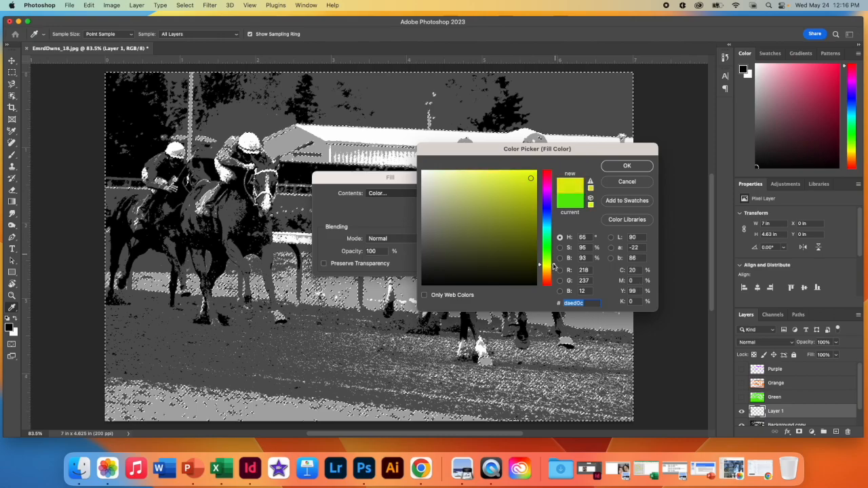
click(627, 167)
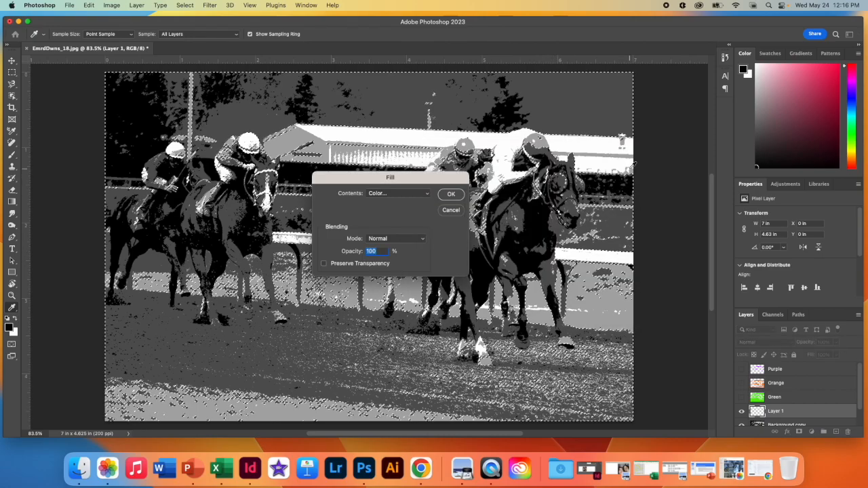
click(451, 194)
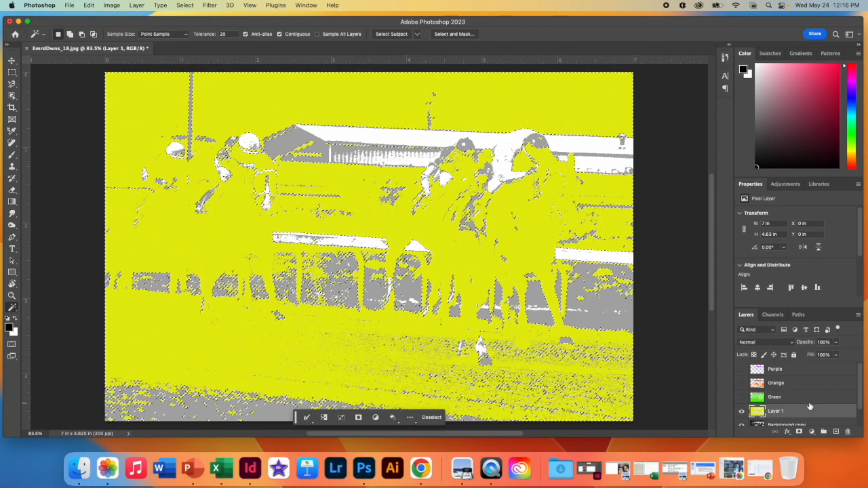
Step: Rename the new yellow-filled layer to Yellow
double_click(776, 411)
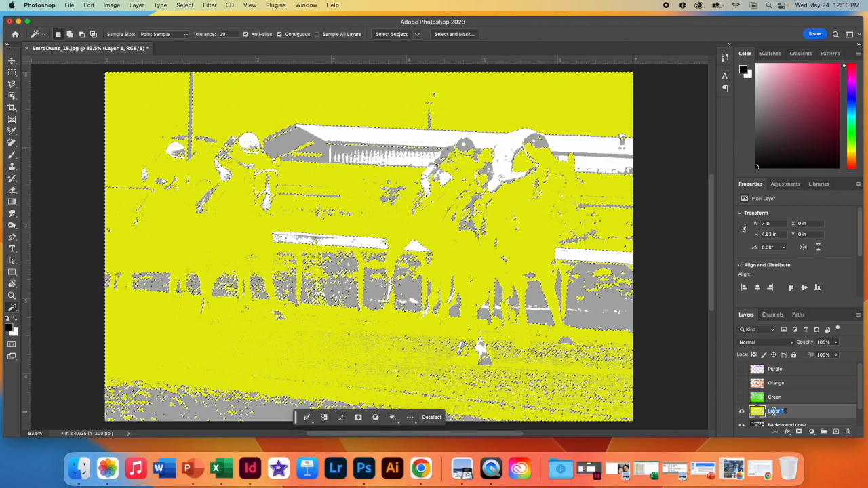
text(Yellow)
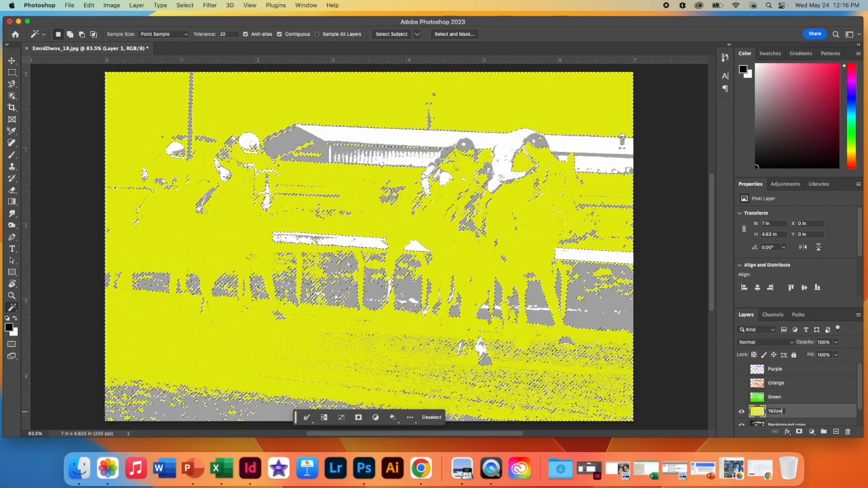
key(Return)
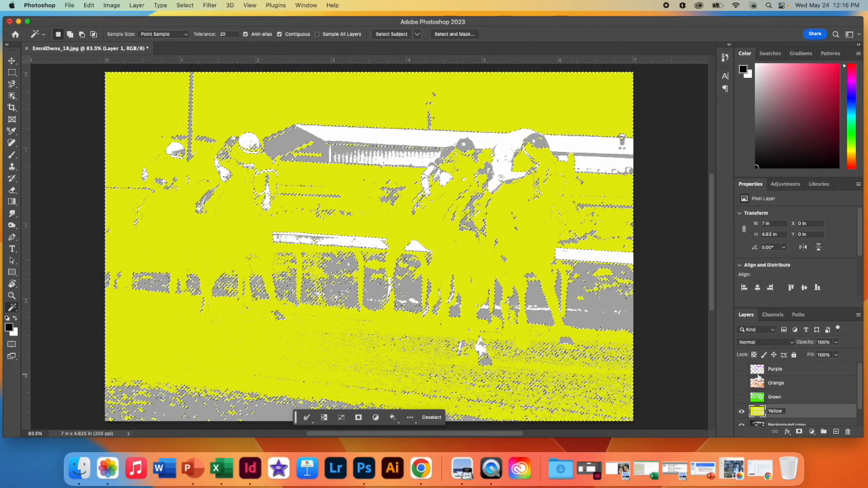
click(804, 413)
Step: Show the Green, Orange and Purple layers above Yellow, and deselect
click(742, 397)
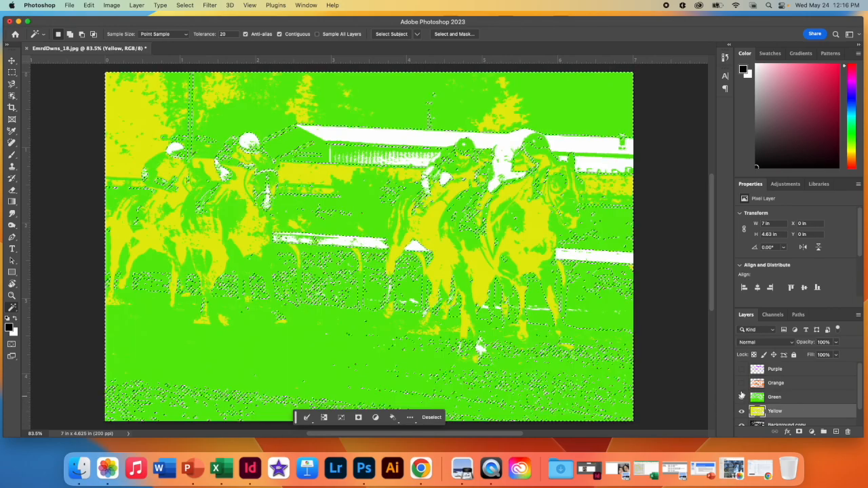
click(742, 397)
click(742, 397)
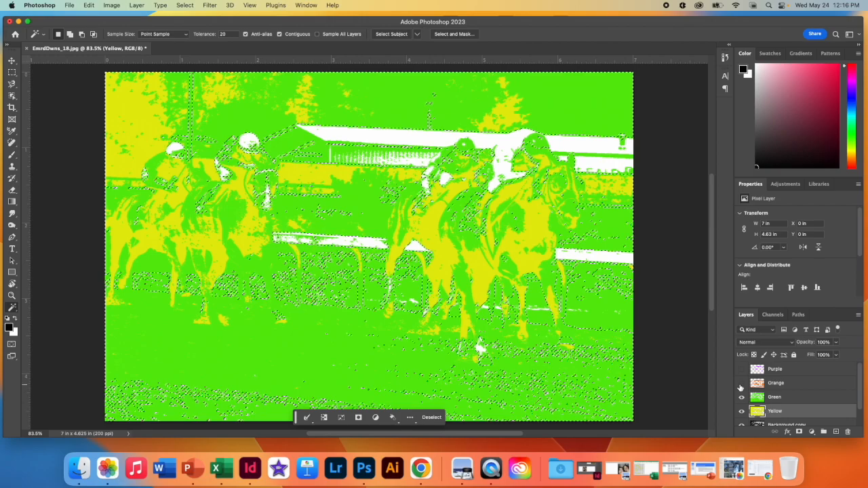
click(742, 383)
click(741, 370)
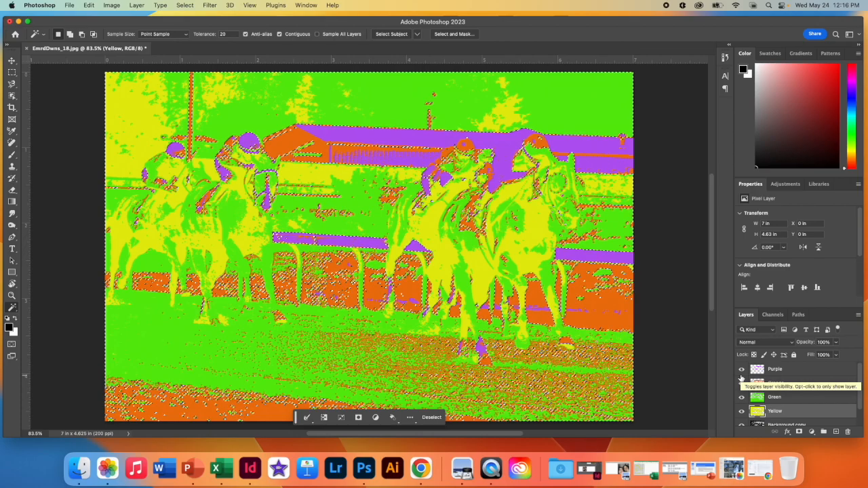
key(super+d)
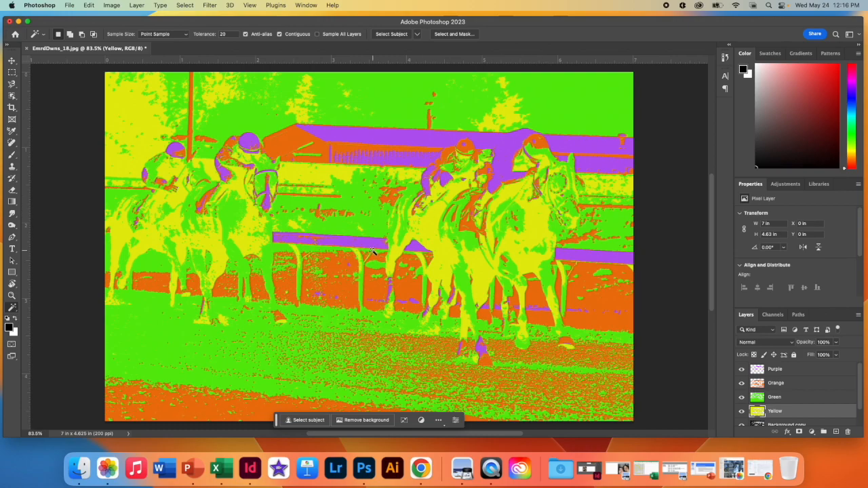
scroll(819, 409, down, 1)
scroll(818, 409, down, 1)
scroll(819, 409, up, 1)
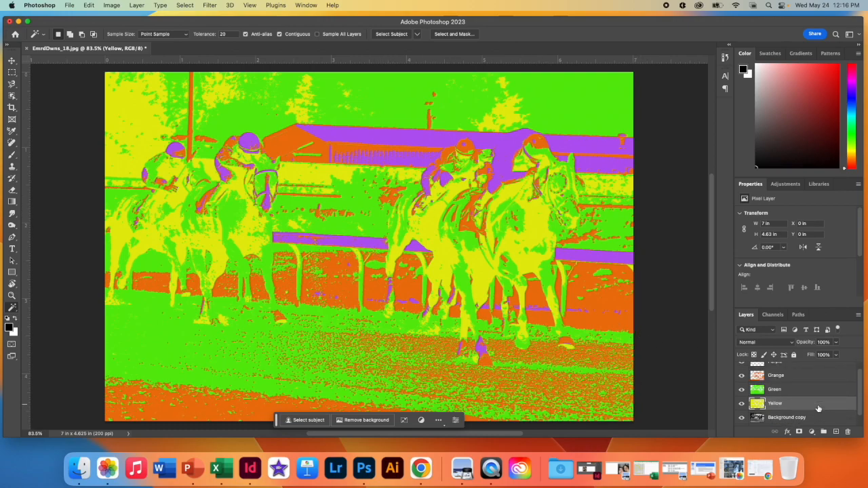
scroll(819, 408, up, 1)
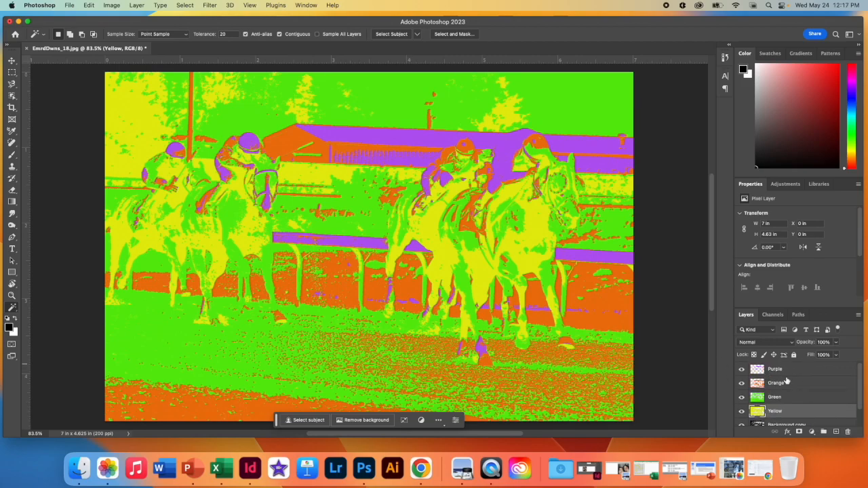
drag(807, 370, 807, 403)
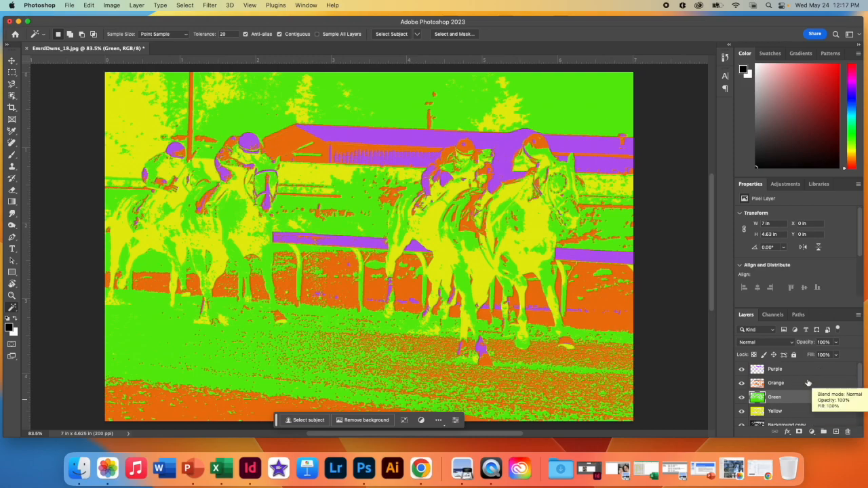
Step: Try a Drop Shadow layer style on the Purple layer and discard it
double_click(811, 369)
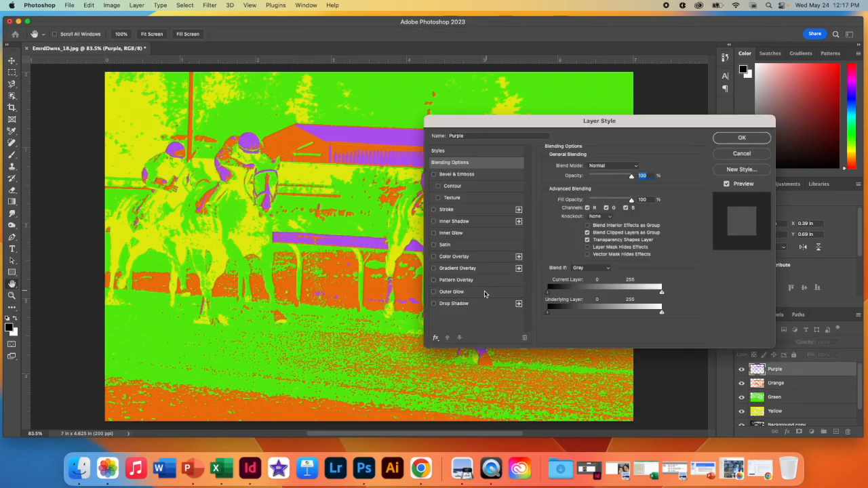
click(458, 305)
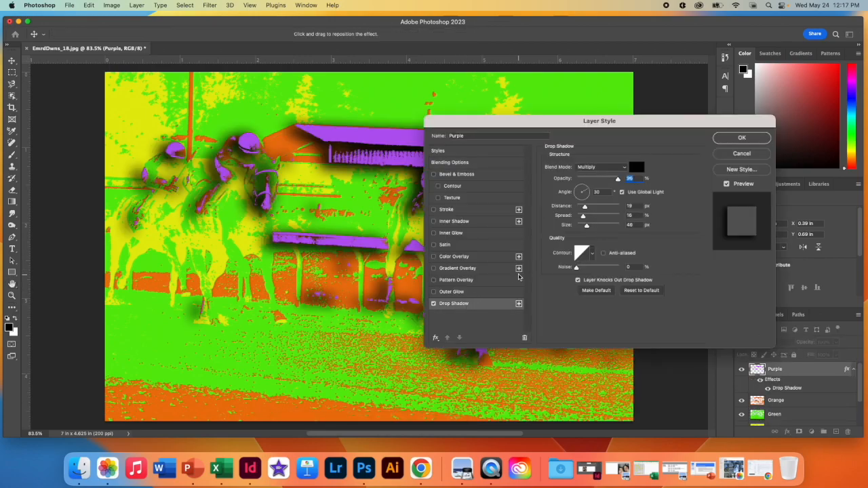
click(722, 156)
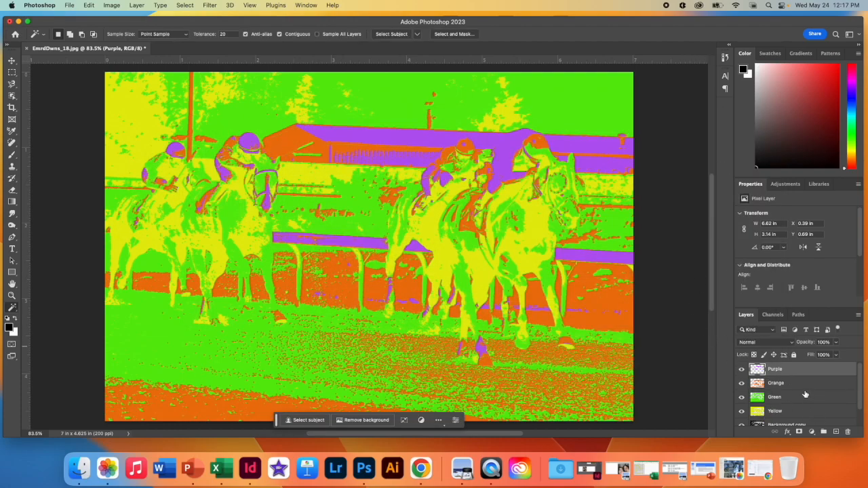
scroll(804, 393, down, 1)
scroll(806, 394, up, 1)
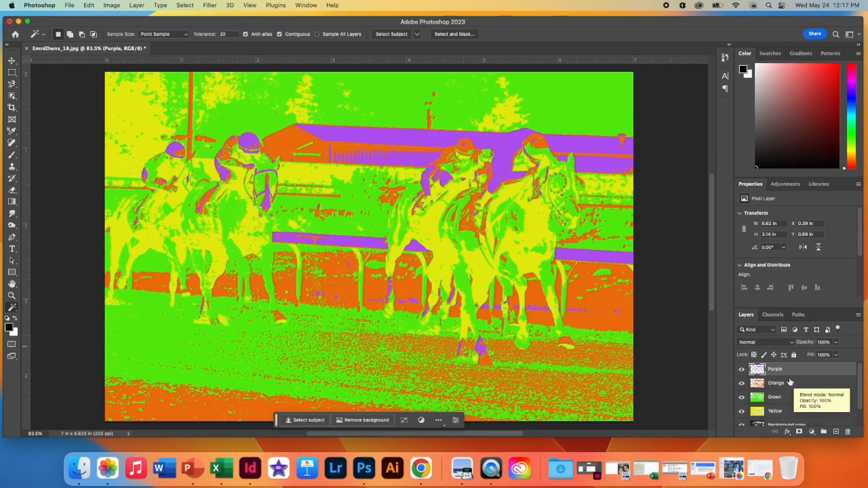
scroll(802, 401, down, 1)
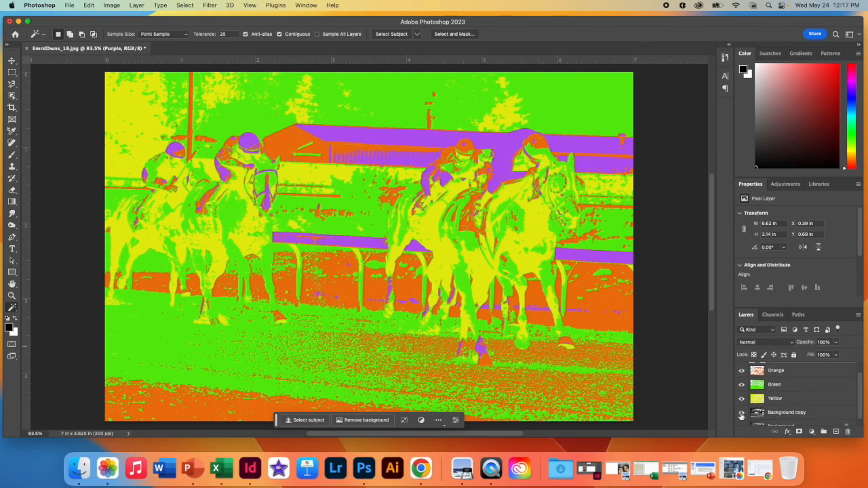
scroll(798, 391, up, 1)
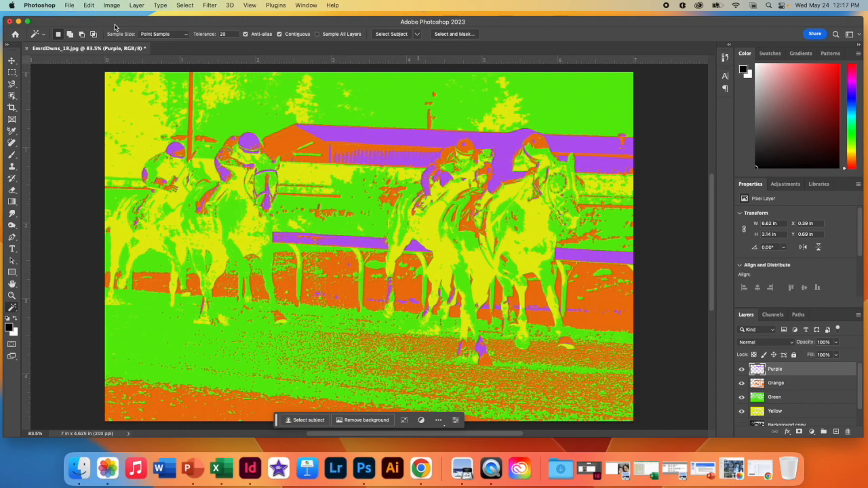
Step: Save a JPEG copy of the image to the Desktop as Poster_EmeraldDowns.jpg, accepting the Maximum quality 11 and Baseline ("Standard") options
click(71, 5)
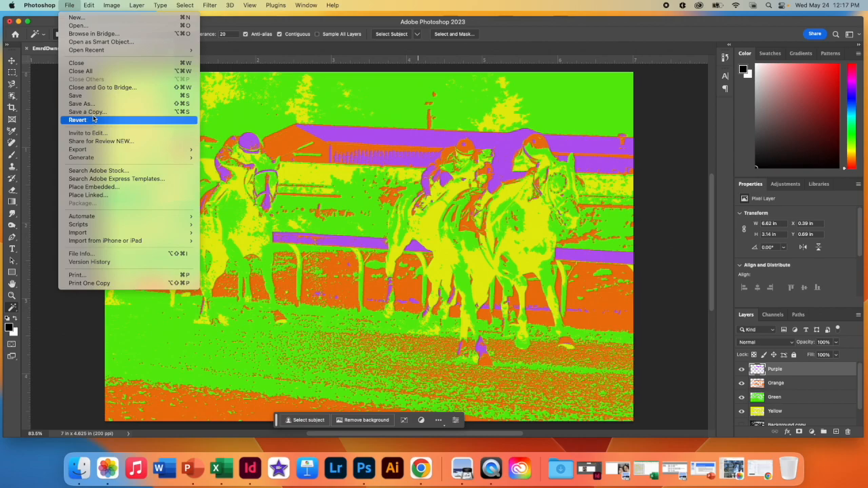
click(94, 112)
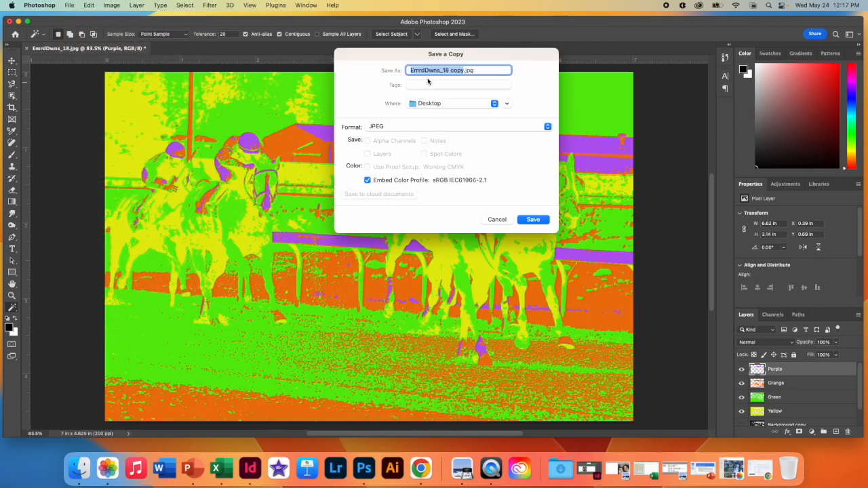
click(460, 72)
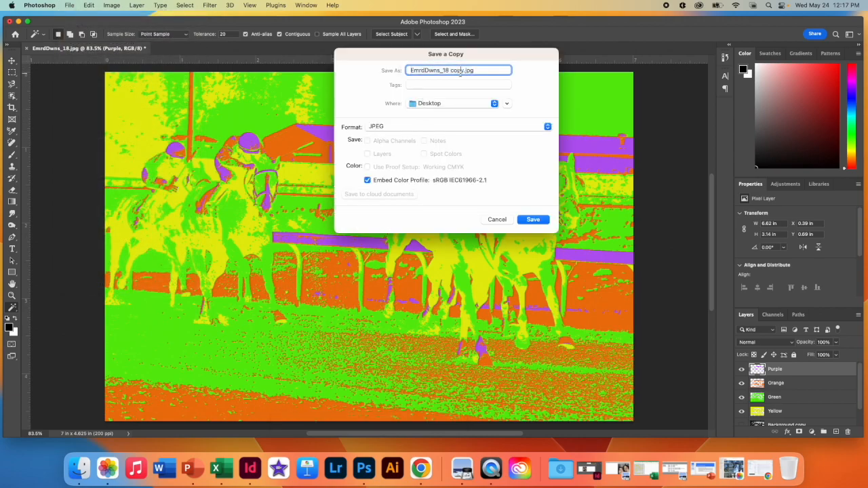
drag(463, 71, 409, 70)
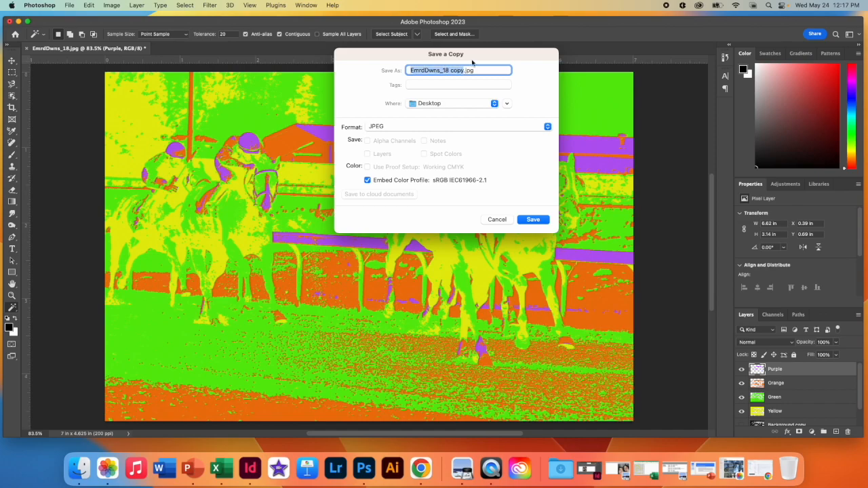
text(Poster_)
text(EmeraldDowns)
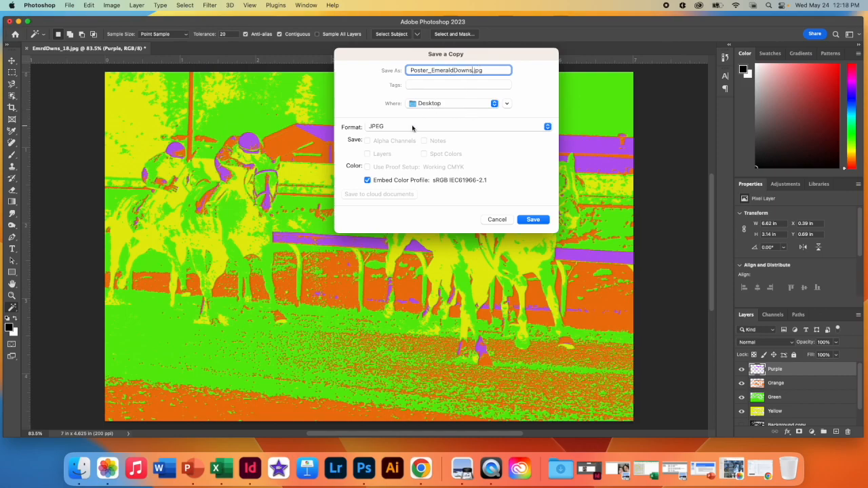
click(540, 221)
click(446, 135)
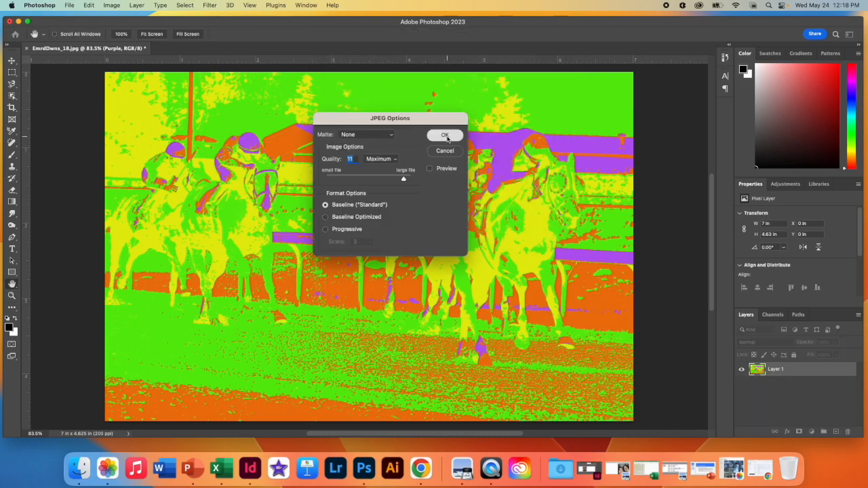